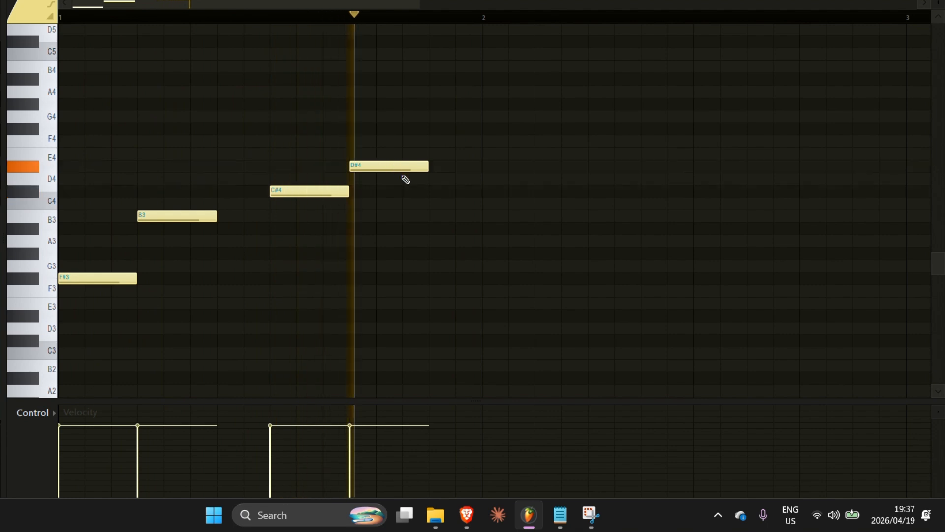
- Duplicate the four bass notes one octave higher as F#4, B4, C#5 and D#5
key(ctrl+a)
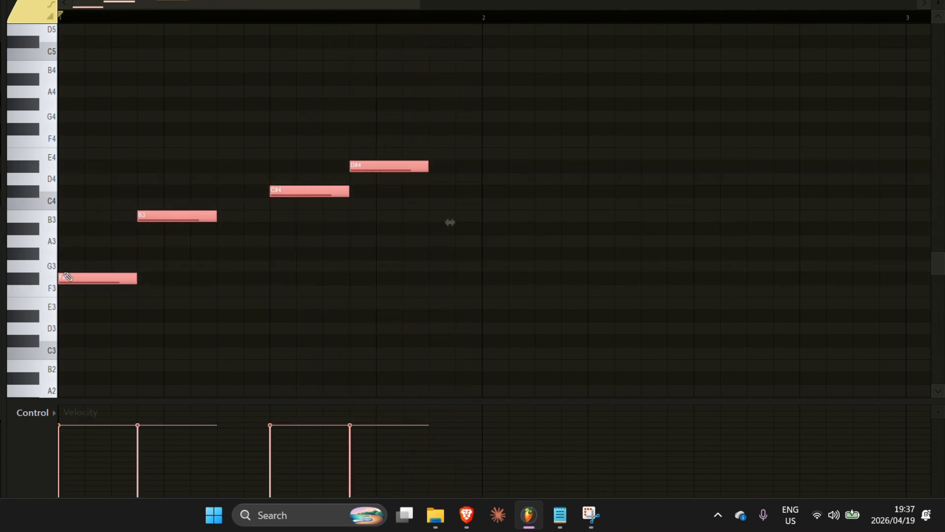
key(shift+Up)
key(shift+Down)
key(ctrl+Up)
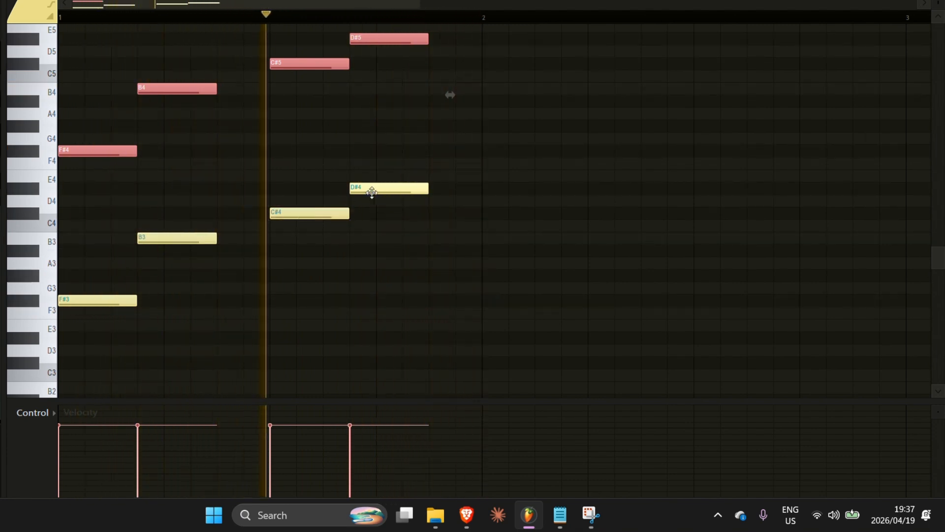
- Add a third layer a fifth above the octave copies, with notes C#5, F#5, G#5 and A#5
key(shift+Up)
key(shift+Up)
key(shift+Up)
key(shift+Up)
key(shift+Up)
key(shift+Up)
key(shift+Up)
key(shift+Up)
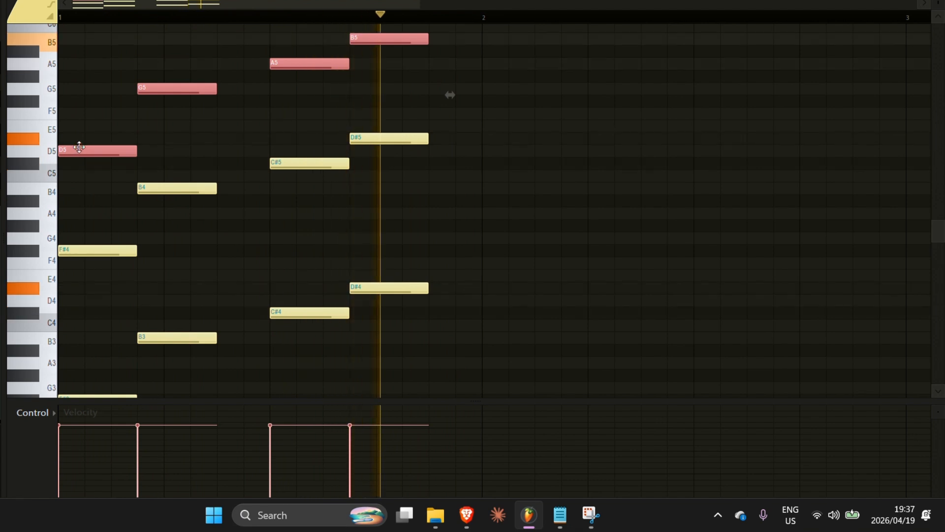
drag(79, 147, 81, 152)
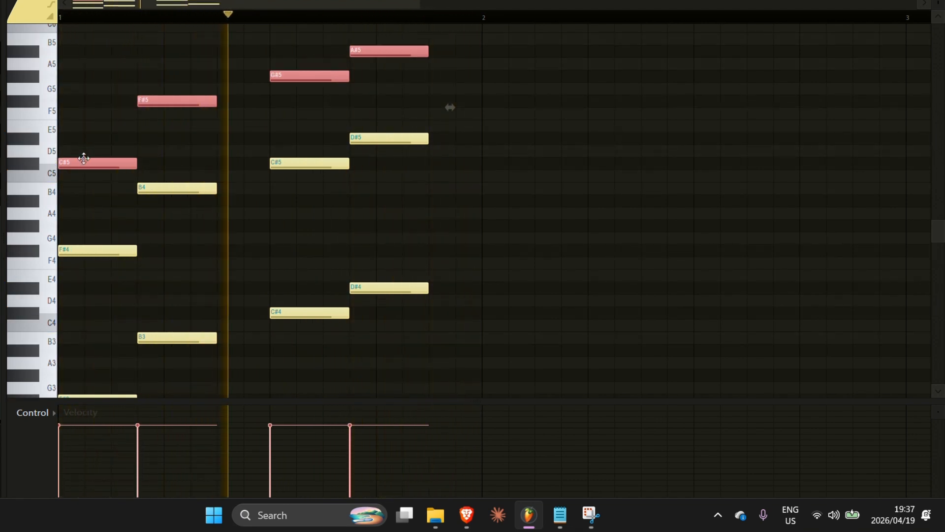
- Undo the stray C5 note and reshape the upper notes into four chords, repeating the progression in bar 2
click(92, 175)
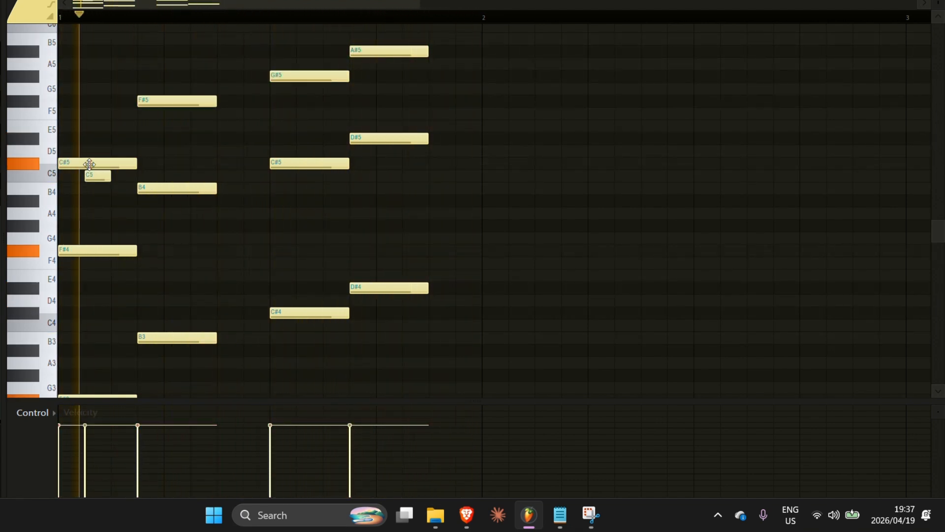
key(ctrl+z)
drag(89, 164, 104, 197)
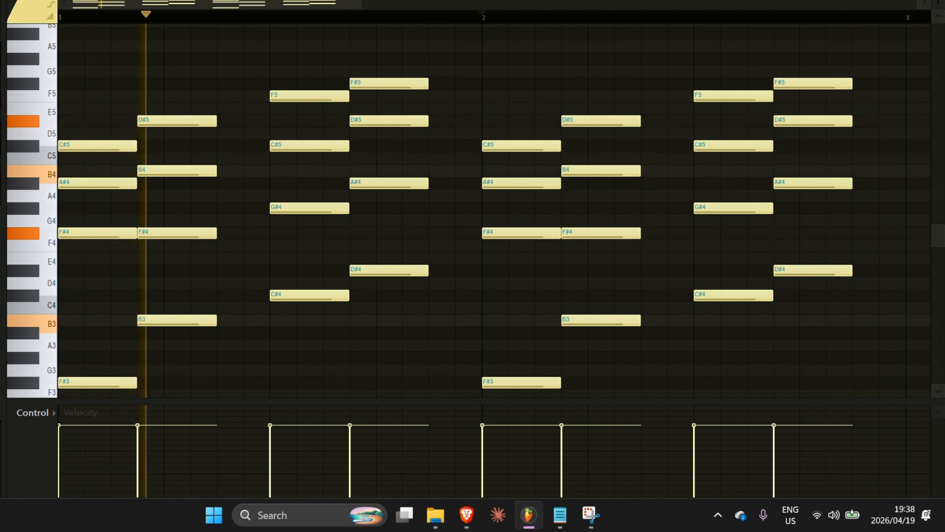
- Add a descending melody of A#6, G#6, F#6, F6 and E6 above the chords, starting at step 6 of bar 1
scroll(88, 212, up, 3)
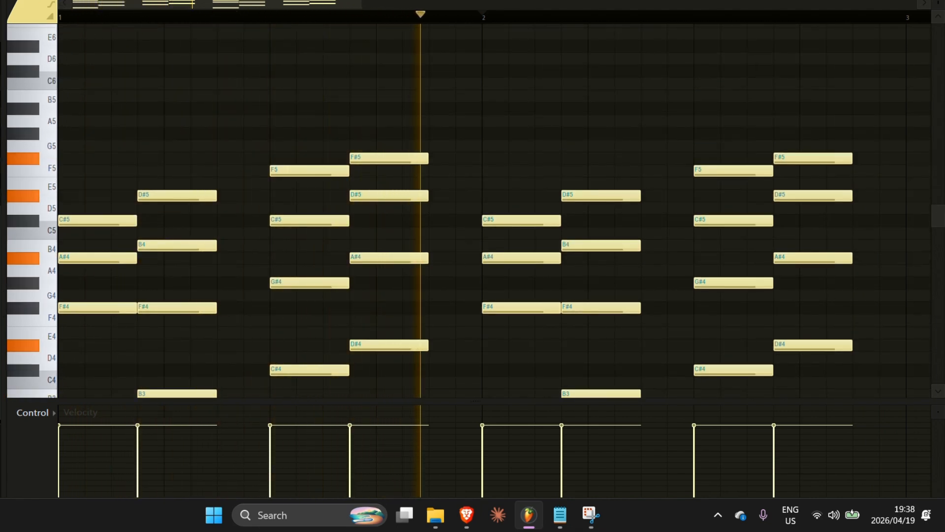
click(46, 2)
click(62, 89)
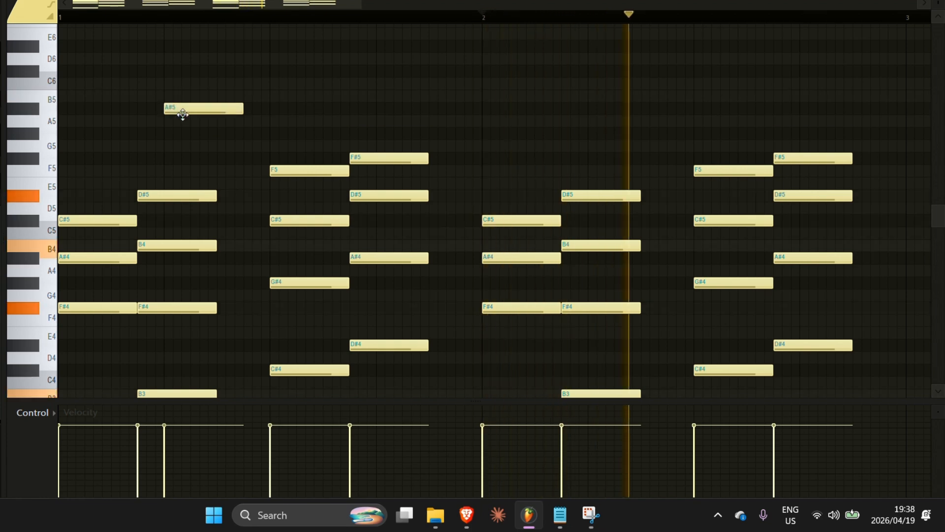
ctrl+click(182, 115)
key(ctrl+Up)
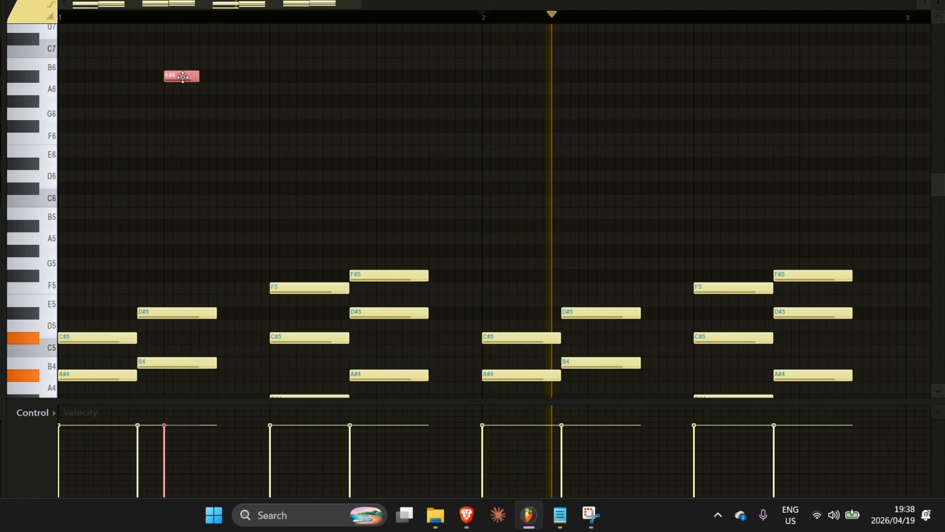
drag(173, 76, 199, 75)
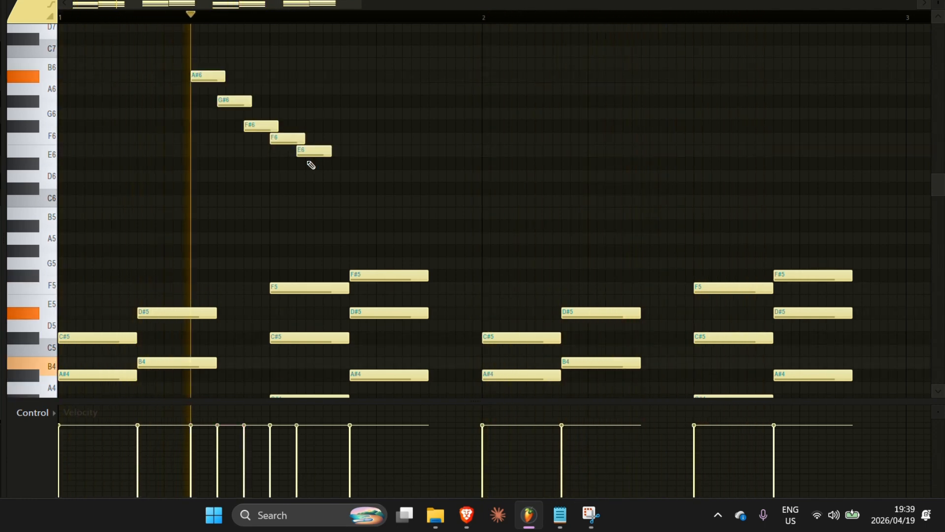
- Join the descending melody notes end to end and finish the phrase with D#, C# and a long D#
drag(309, 165, 200, 71)
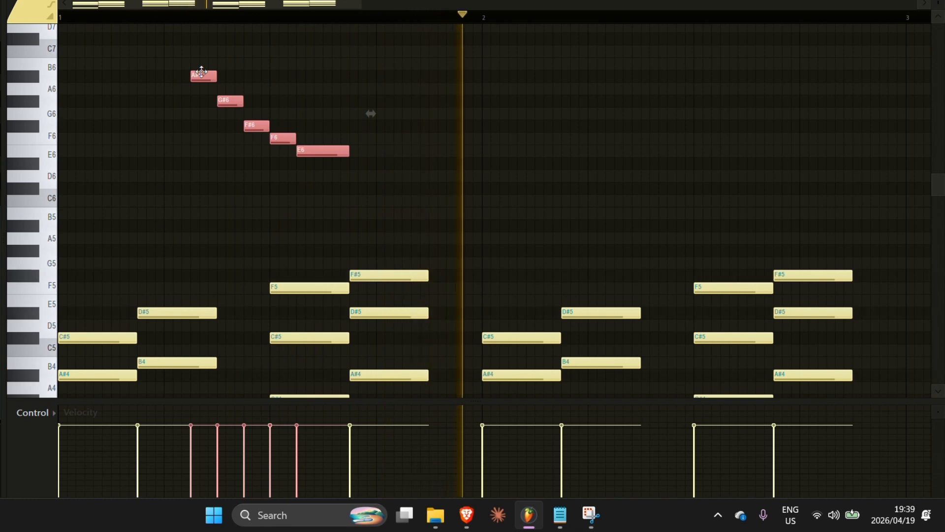
click(307, 181)
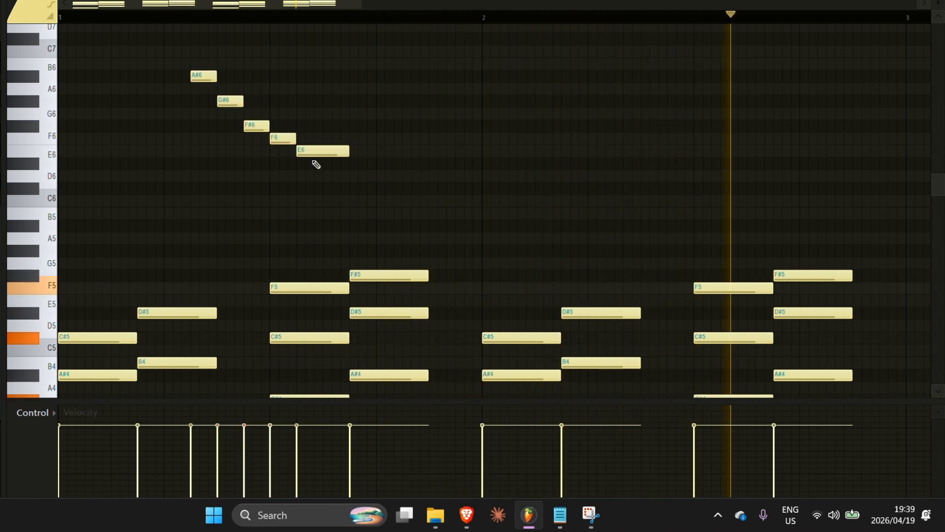
click(316, 175)
drag(319, 171, 328, 170)
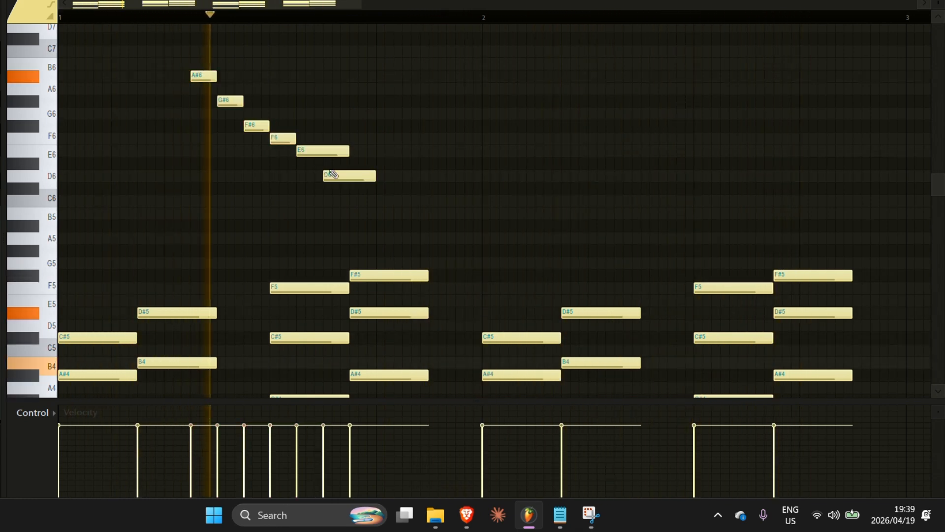
right_click(335, 177)
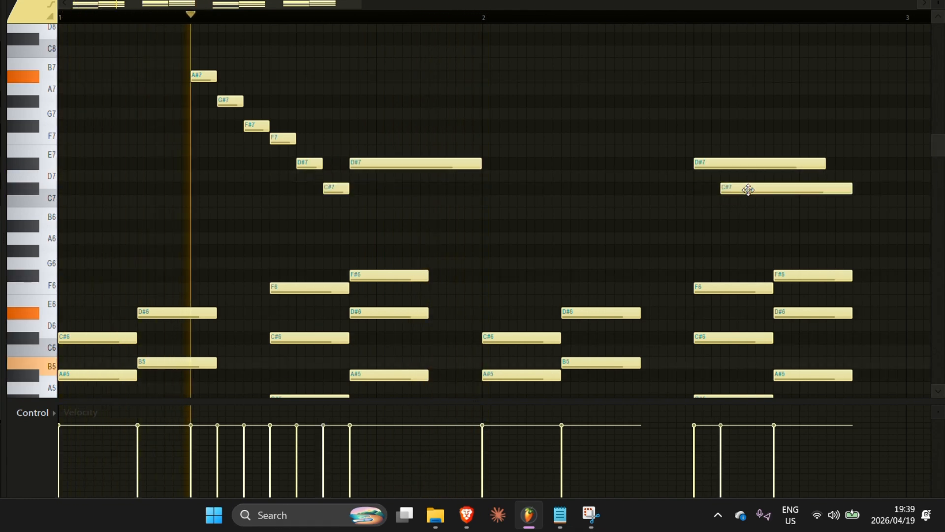
- Shorten the D#7 and C#7 melody notes in bar 2 so they run end to end without overlapping
ctrl+shift+click(749, 190)
ctrl+shift+click(730, 160)
key(ctrl+l)
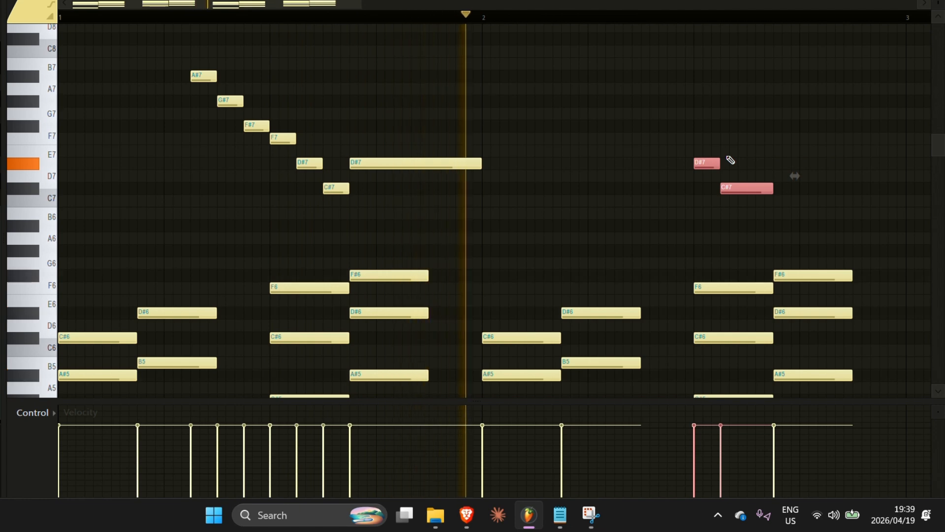
drag(355, 9, 400, 6)
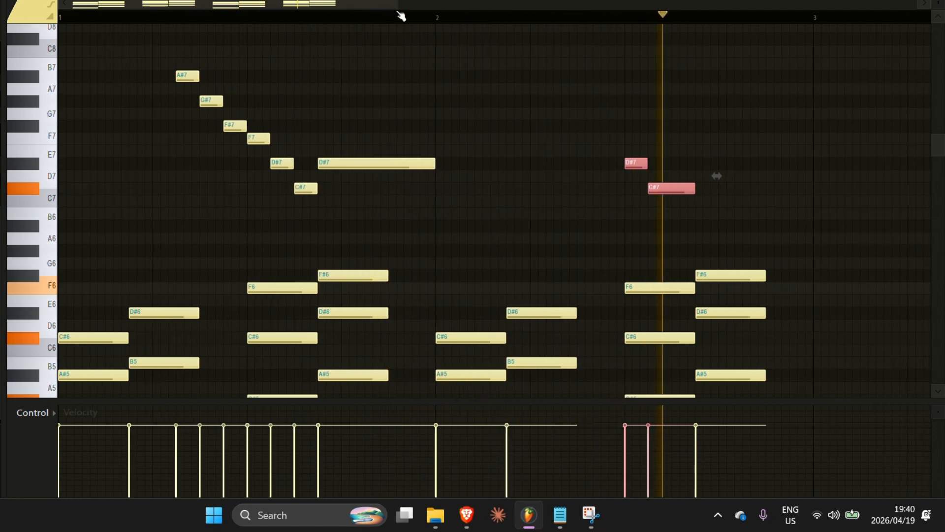
- Raise the A#4 and B4 notes of the first two chords in bar 1 by one octave
key(space)
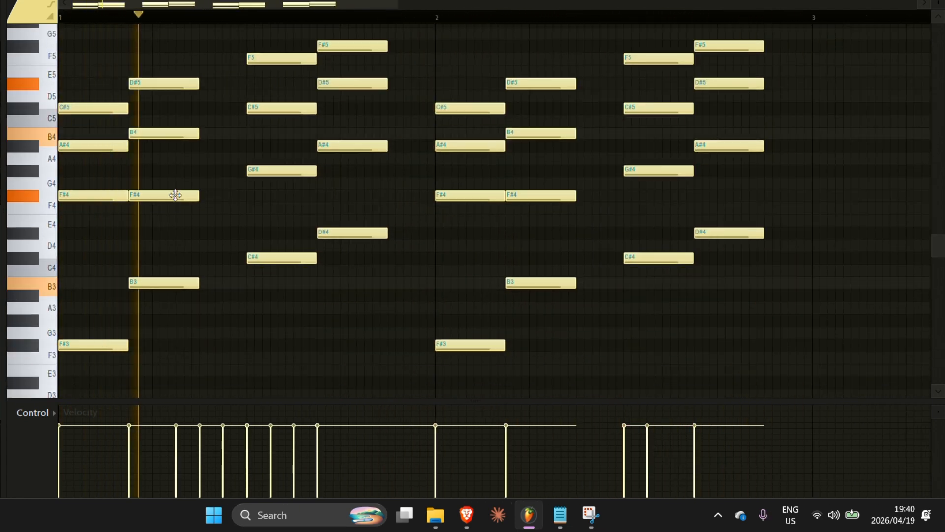
scroll(176, 195, up, 4)
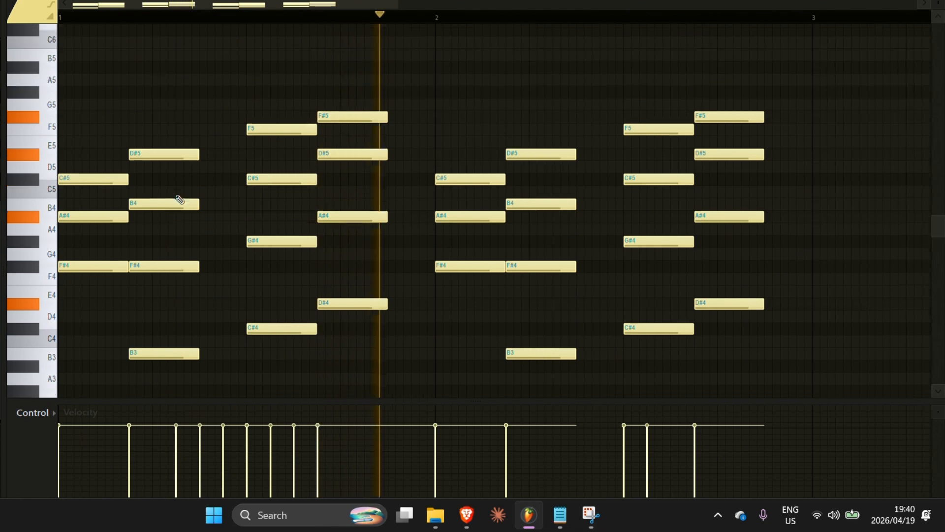
key(ctrl+Up)
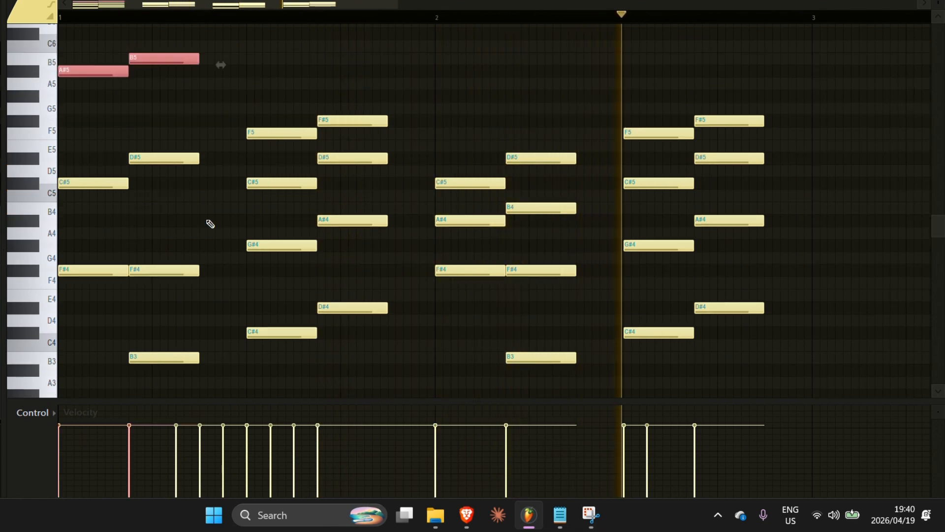
drag(350, 155, 291, 194)
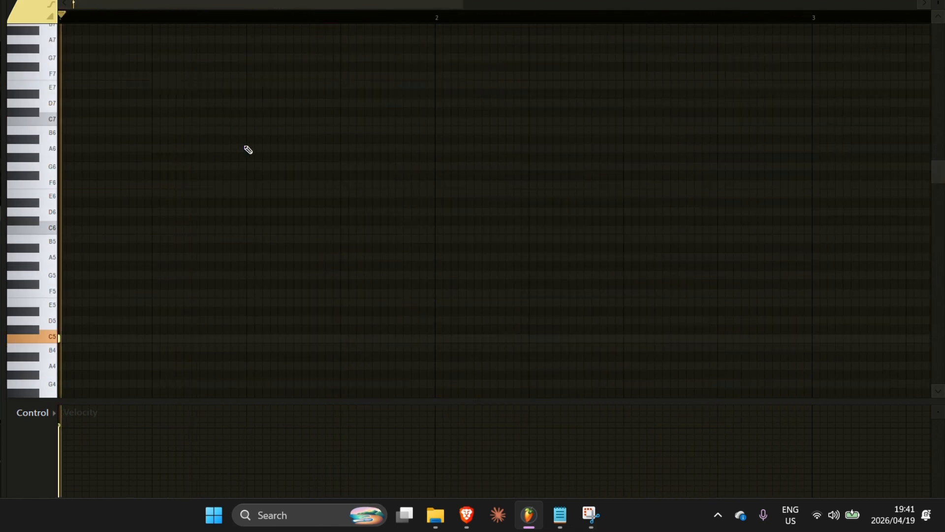
- Stretch the C5 note at the start of the new pattern and shorten it to one beat
key(space)
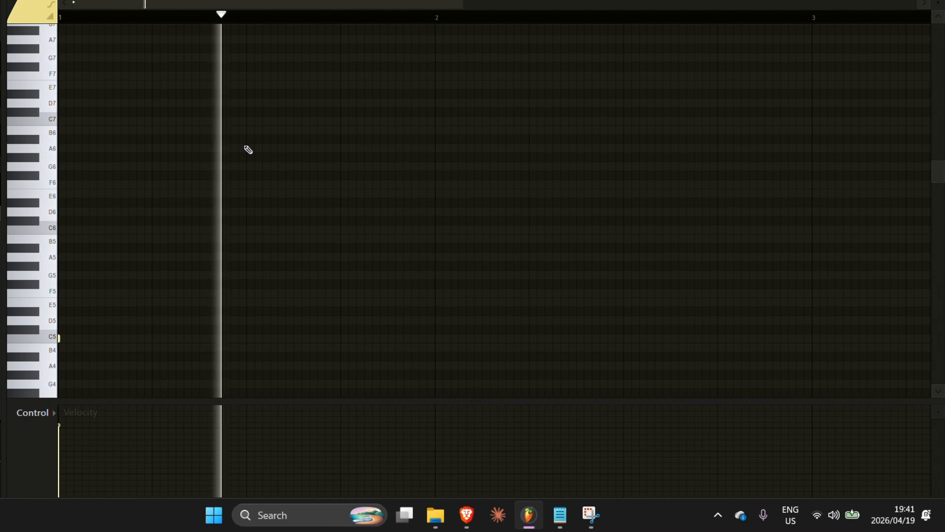
key(ctrl+l)
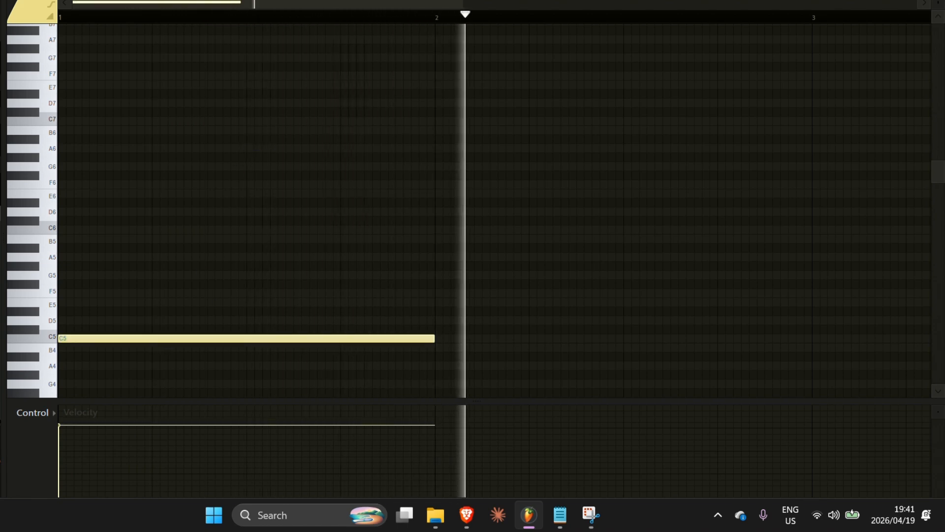
drag(938, 3, 939, 1)
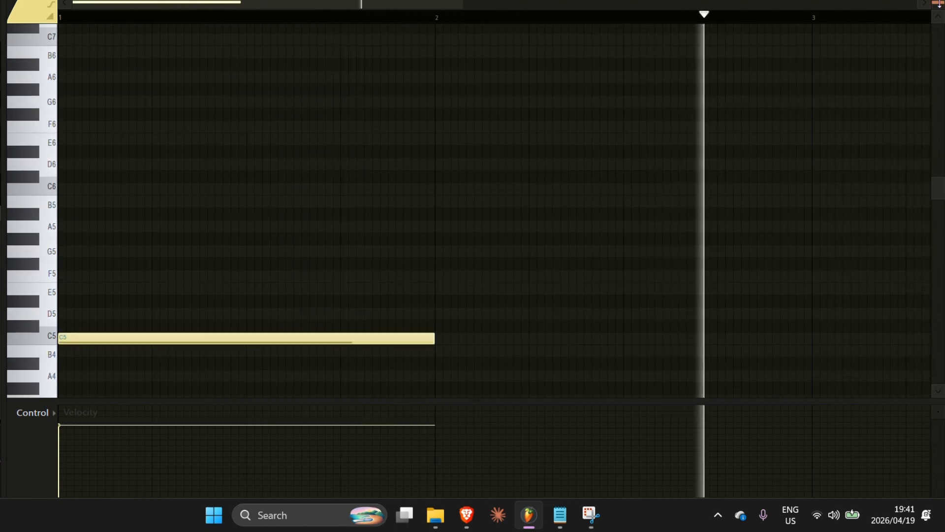
drag(465, 4, 314, 40)
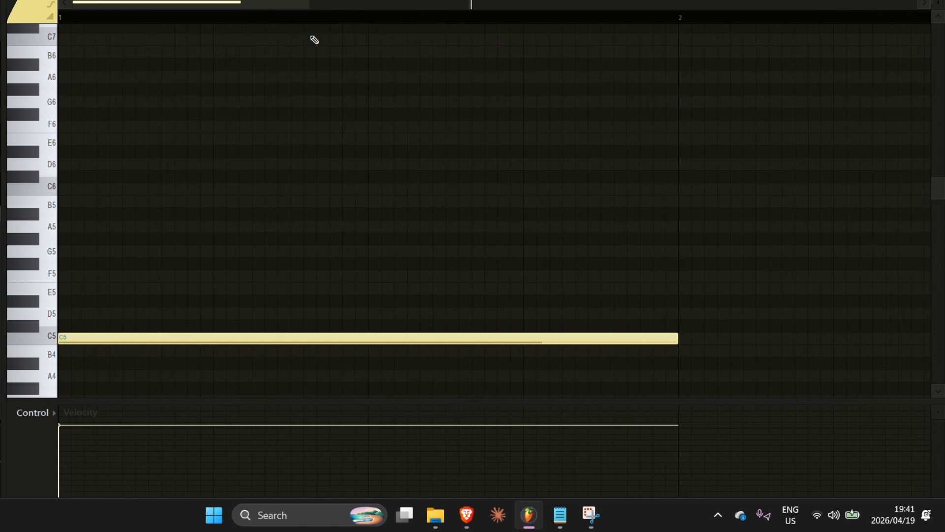
drag(678, 340, 209, 321)
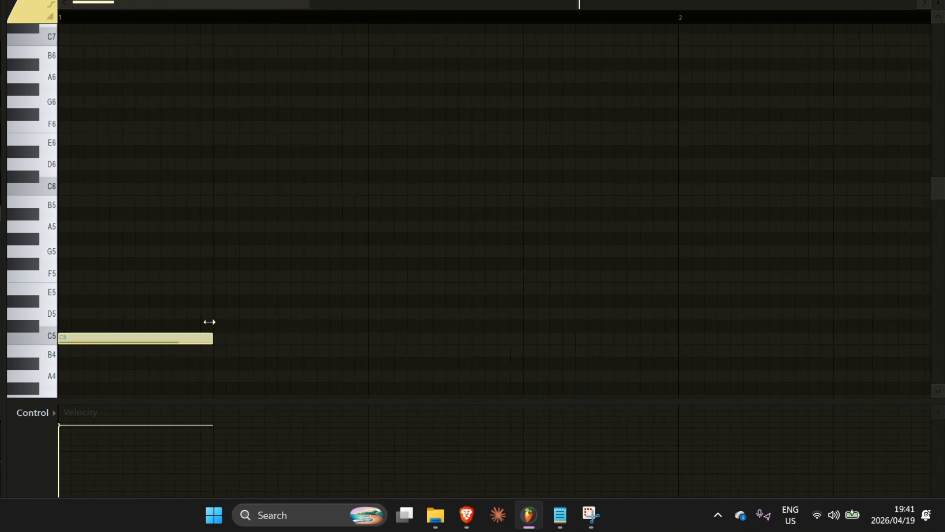
- Place one-step C5 hits at steps 6, 11 and 14 of bar 1 and delete the C5 note at the bar's start
click(217, 339)
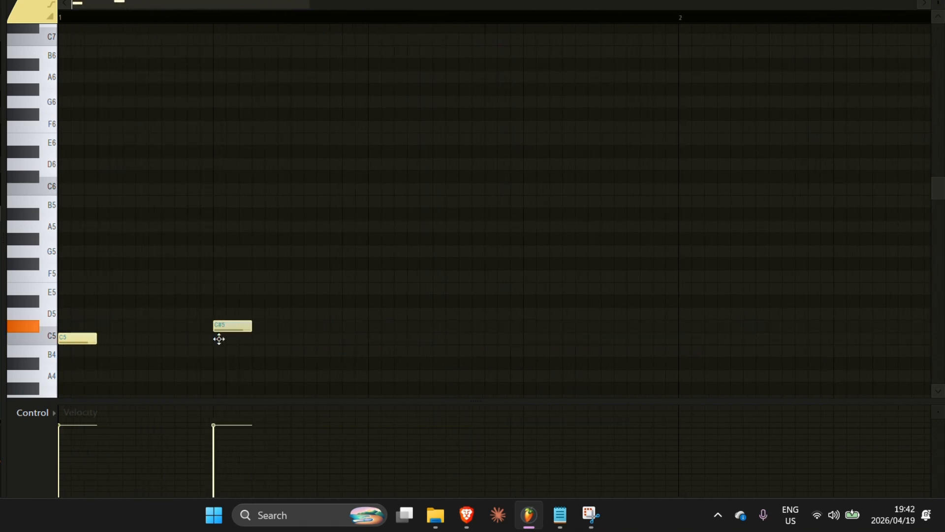
drag(218, 347, 253, 344)
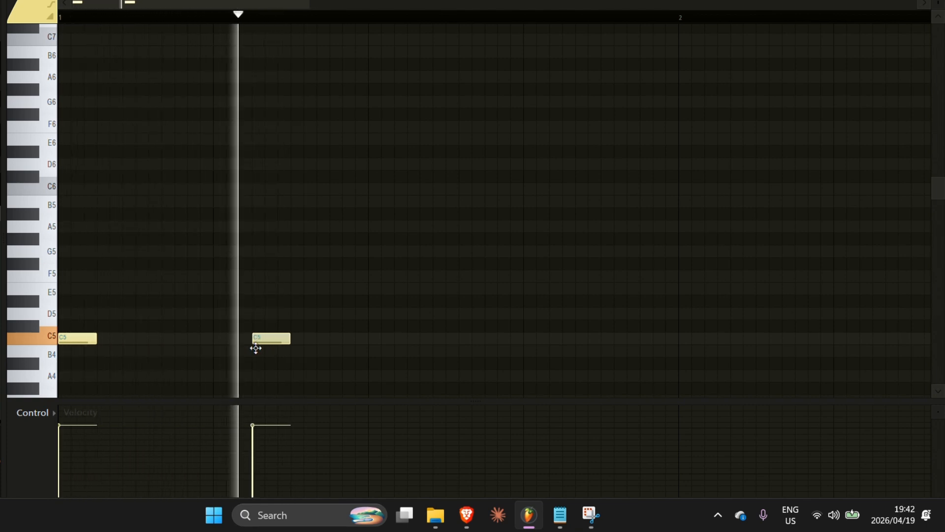
right_click(78, 337)
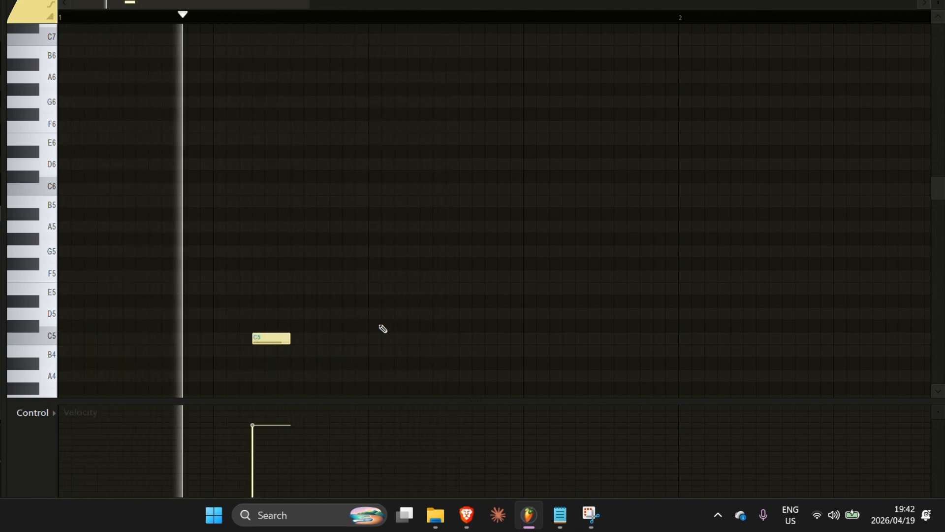
click(433, 339)
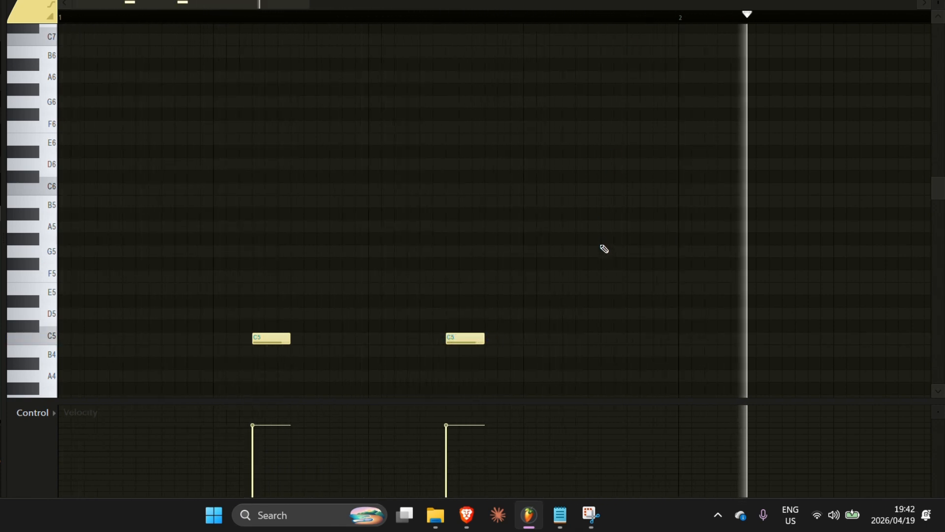
click(564, 339)
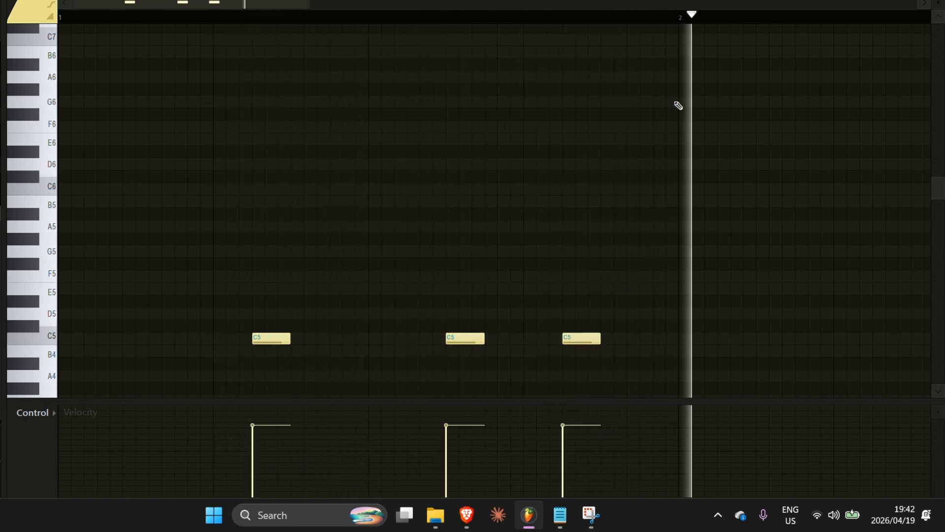
- Add C5 hits at steps 4, 9 and 12 of the second percussion part, alongside its opening hit
click(149, 339)
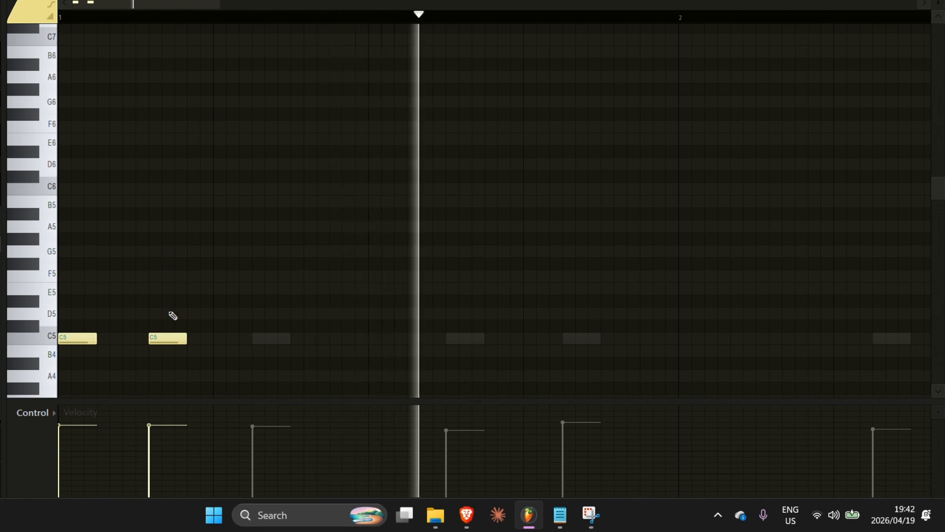
drag(168, 340, 189, 339)
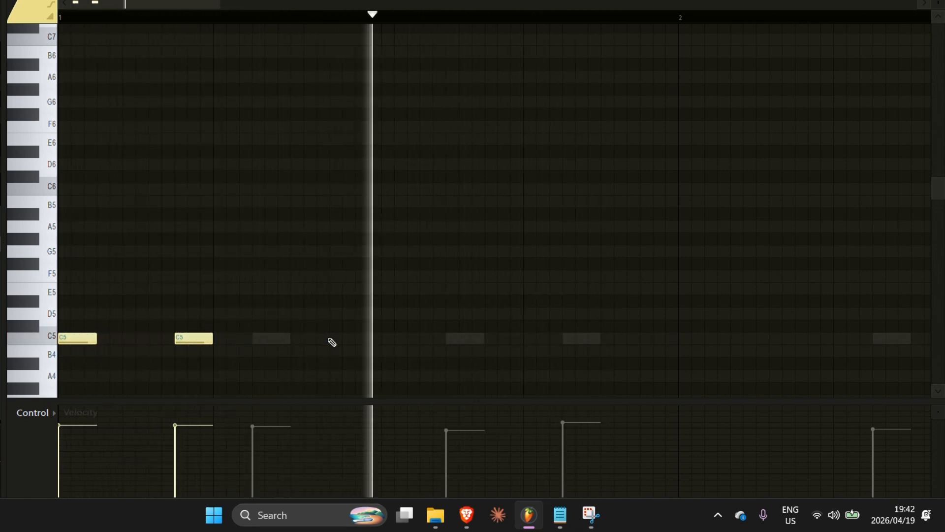
click(370, 339)
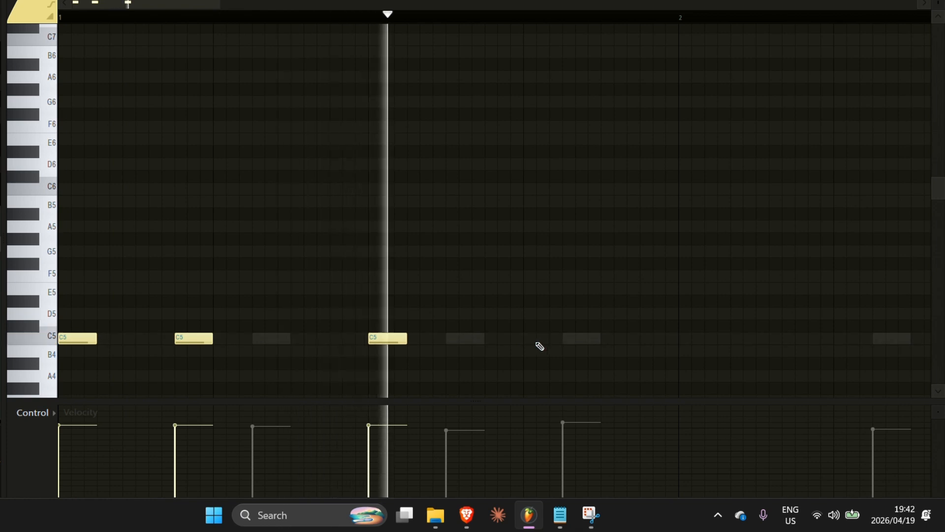
click(485, 340)
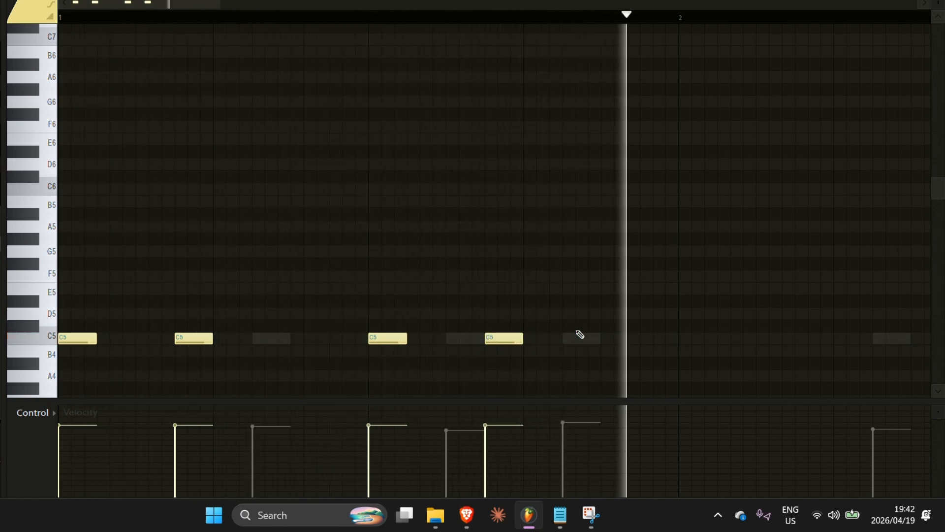
- Randomize the velocity and panning of the bar 1 C5 hits with bipolar levels and accept
key(alt+r)
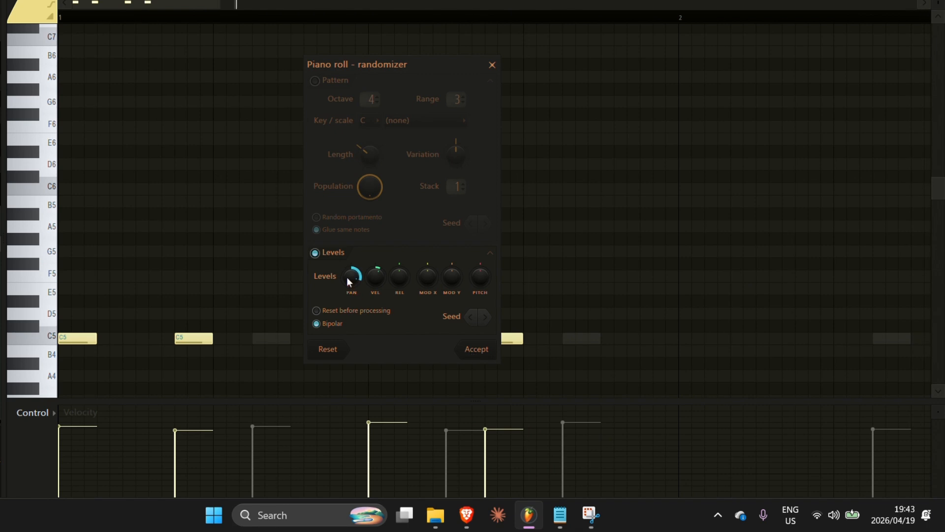
drag(348, 276, 348, 268)
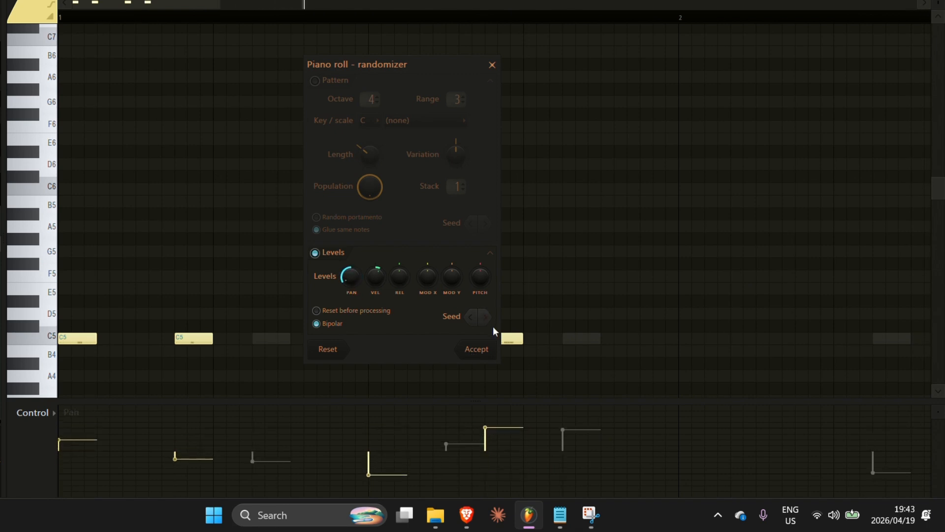
click(476, 349)
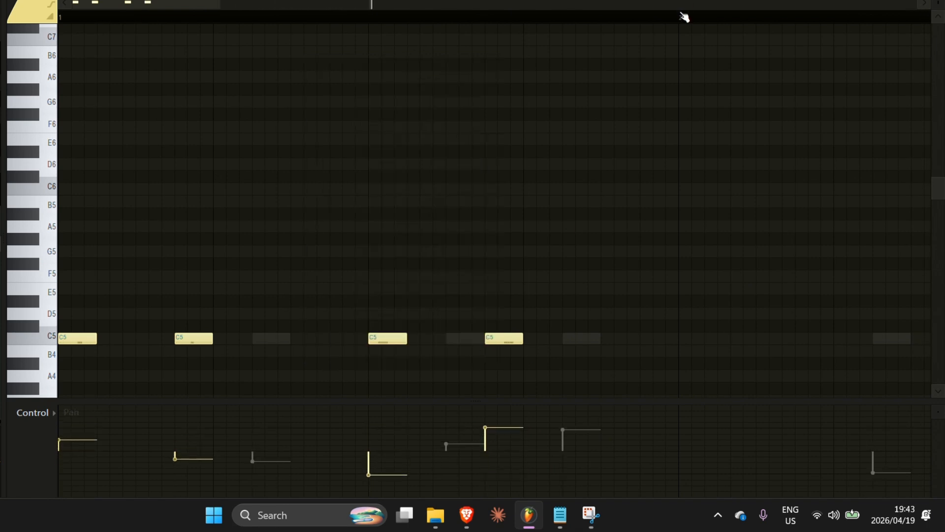
- Duplicate the bar 1 C5 pattern through bar 4 and close the piano roll
drag(684, 24, 110, 80)
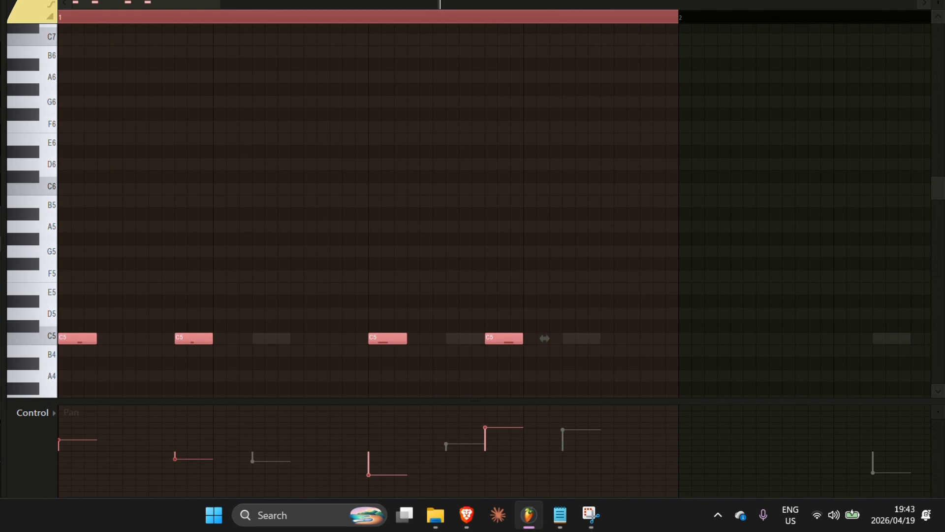
key(ctrl+b)
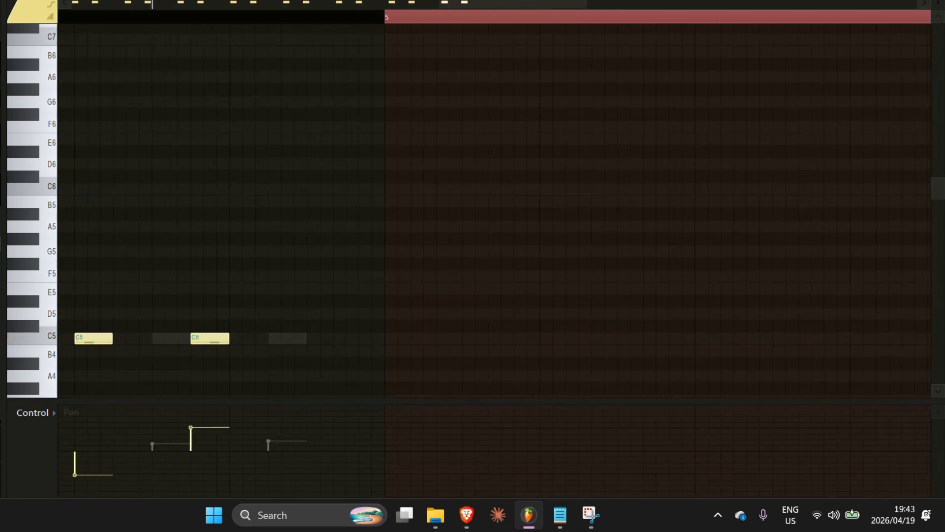
click(939, 1)
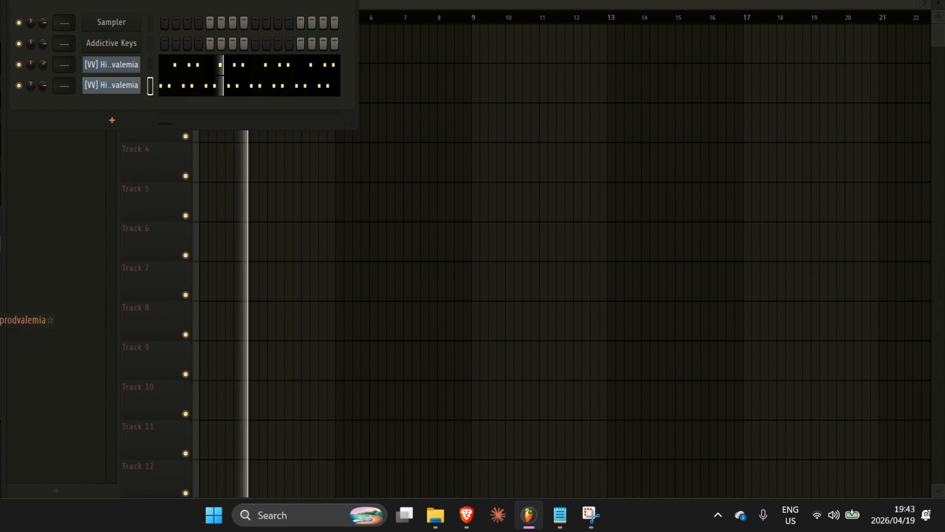
- Load a hi-hat sample from the browser into a new channel and open its piano roll
drag(3, 305, 178, 132)
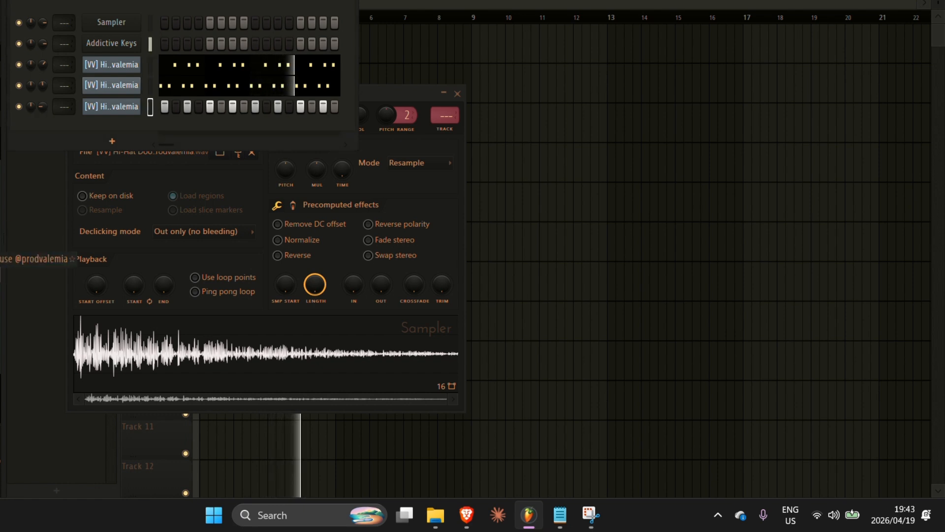
right_click(116, 102)
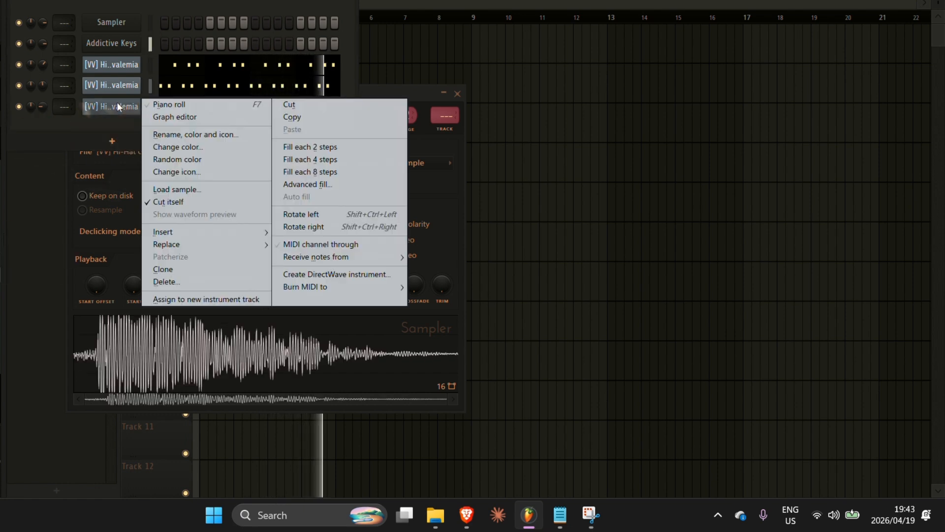
click(164, 103)
key(F7)
- Place kick C5 notes at steps 4 and 12 of bar 1 in the kick channel's piano roll and apply legato
right_click(122, 129)
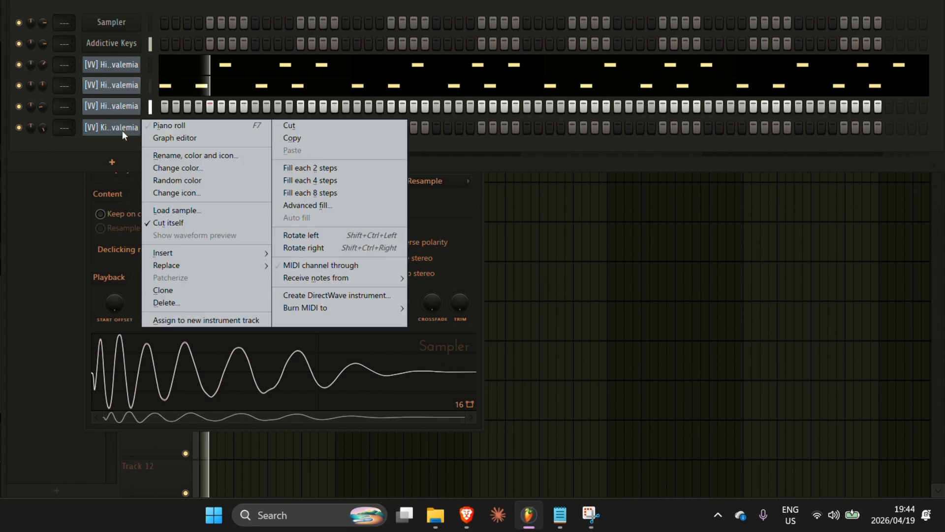
click(160, 129)
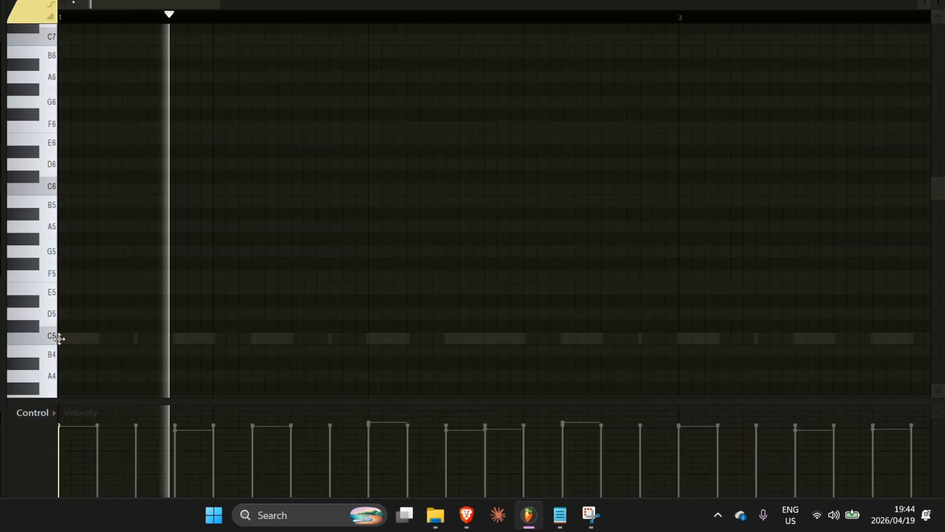
drag(59, 337, 170, 330)
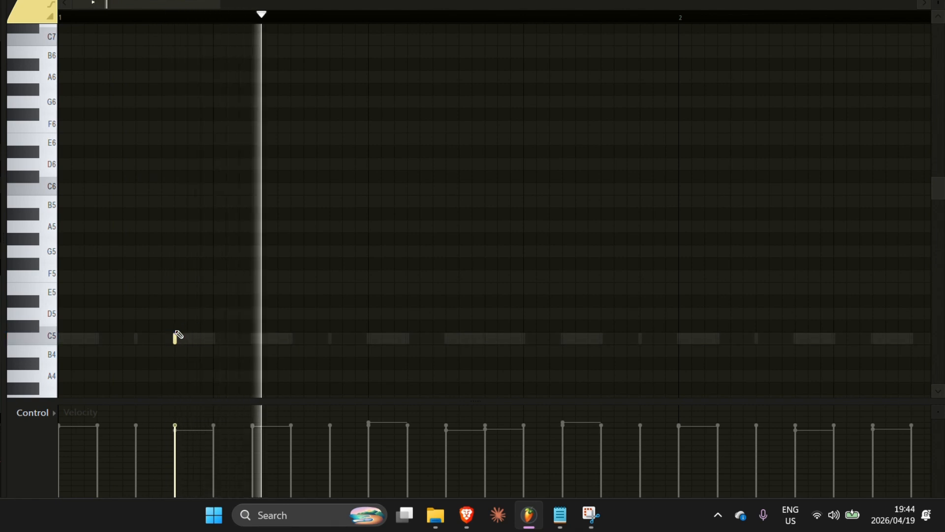
click(484, 337)
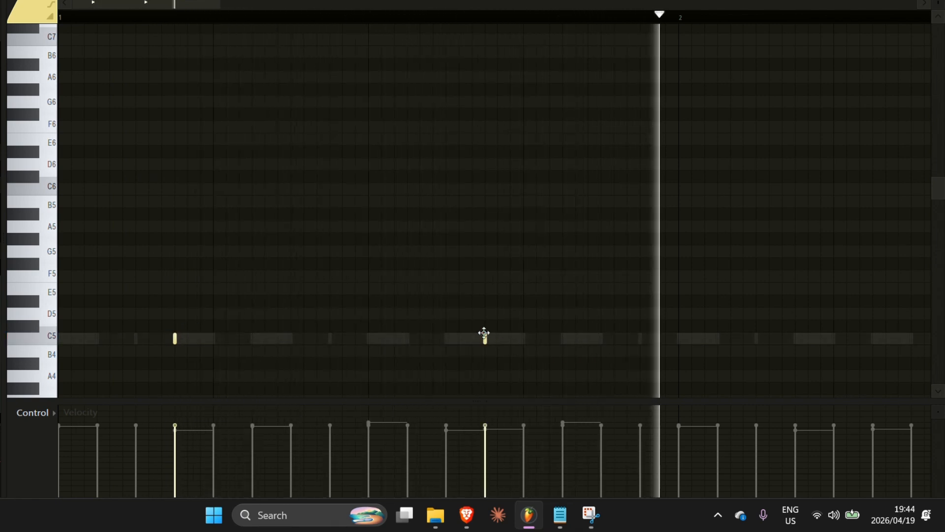
key(ctrl+l)
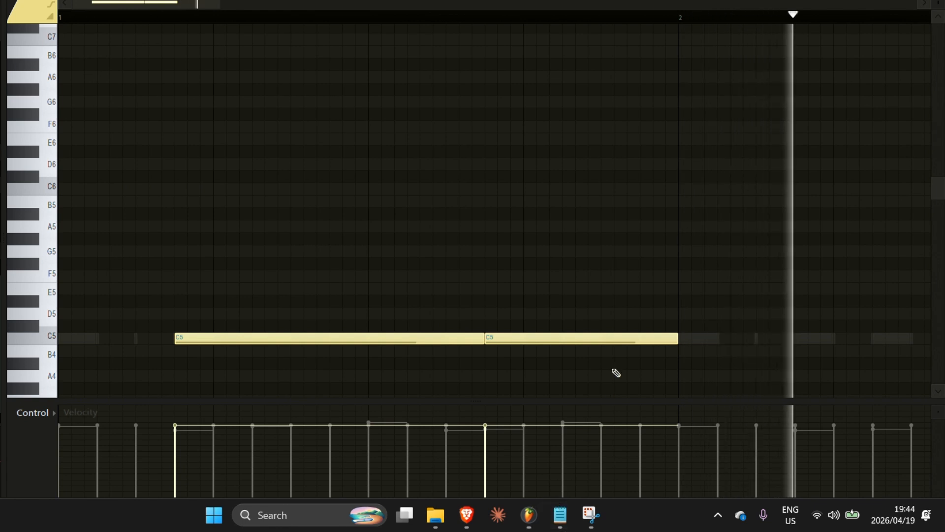
- Add a third kick C5 note at step 15 of bar 1 and reapply legato to the notes
click(590, 352)
drag(590, 353, 592, 334)
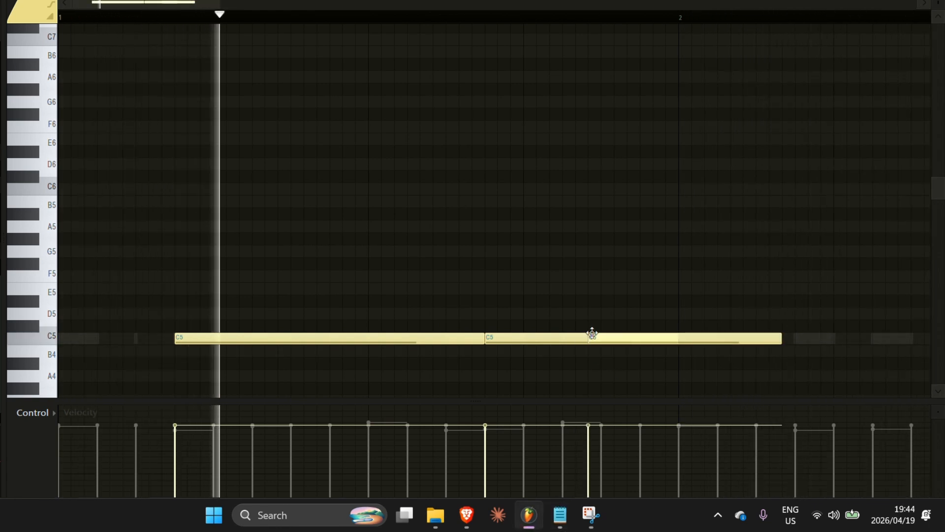
key(ctrl+l)
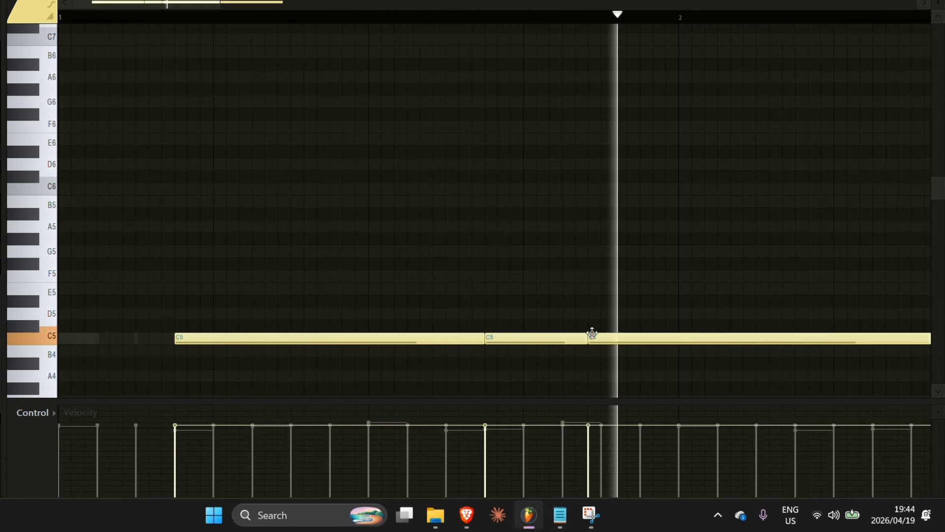
drag(593, 334, 606, 339)
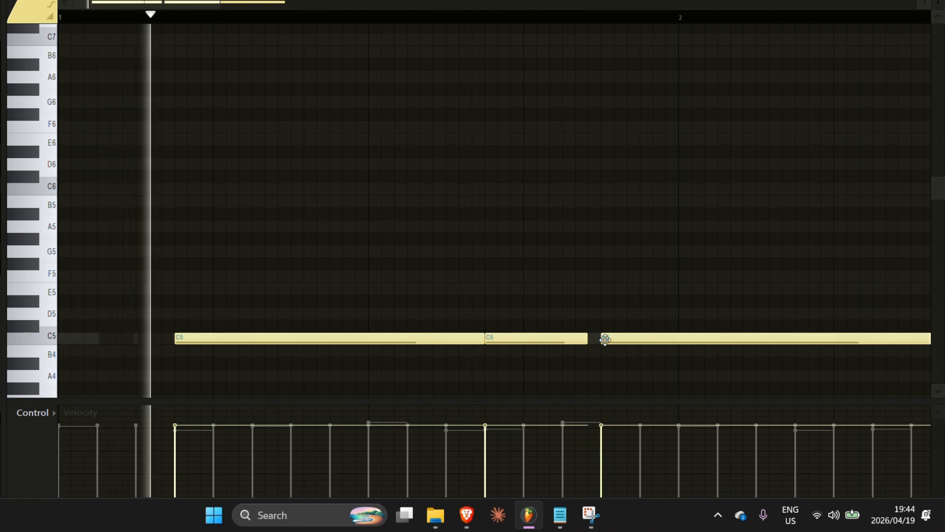
key(ctrl+l)
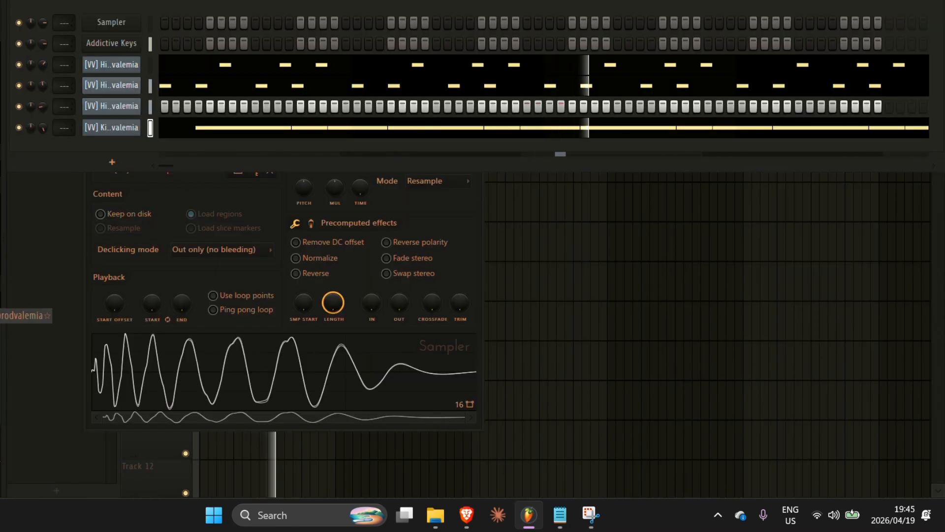
- Load the Rim Artemis sample into a new channel and place rim hits on steps 9 and 17
right_click(20, 316)
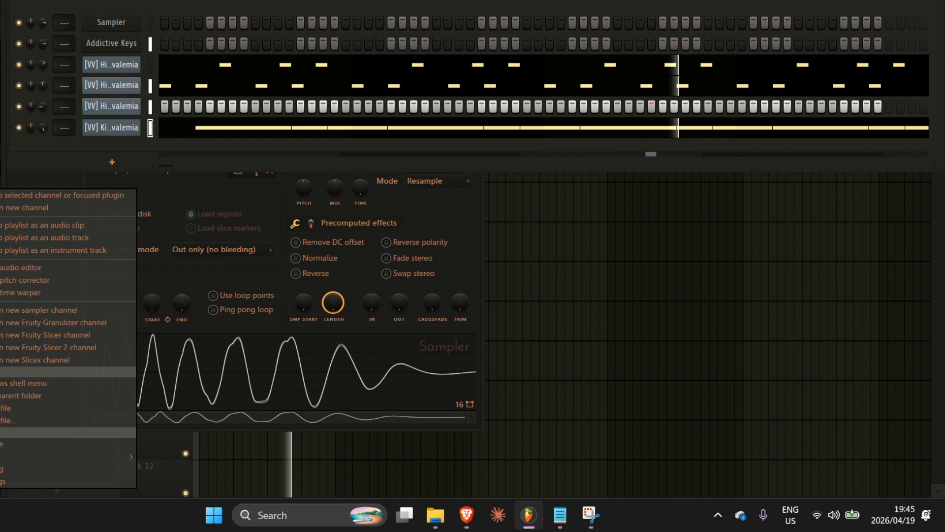
click(3, 208)
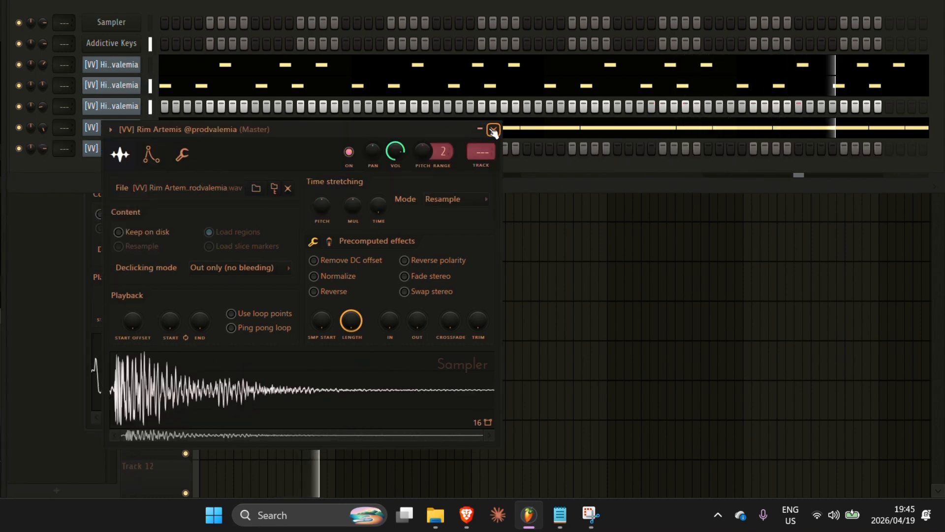
click(492, 129)
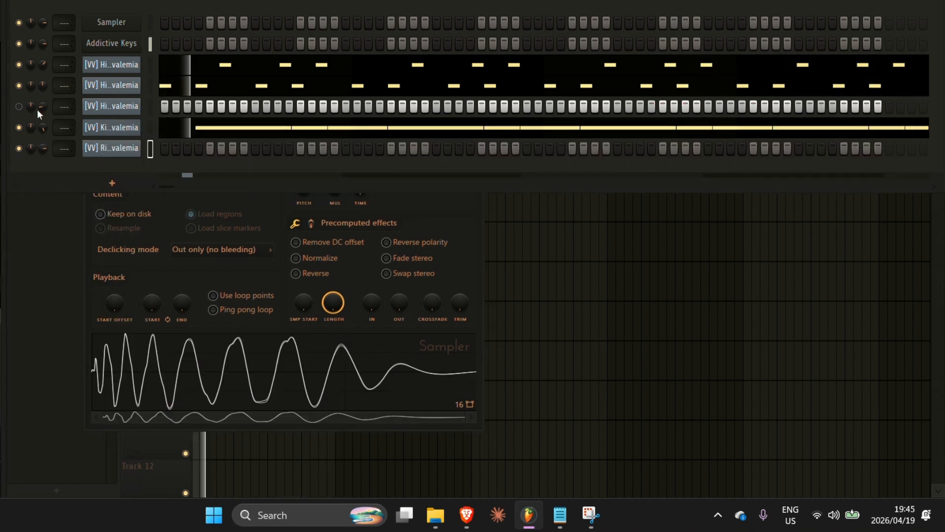
click(255, 149)
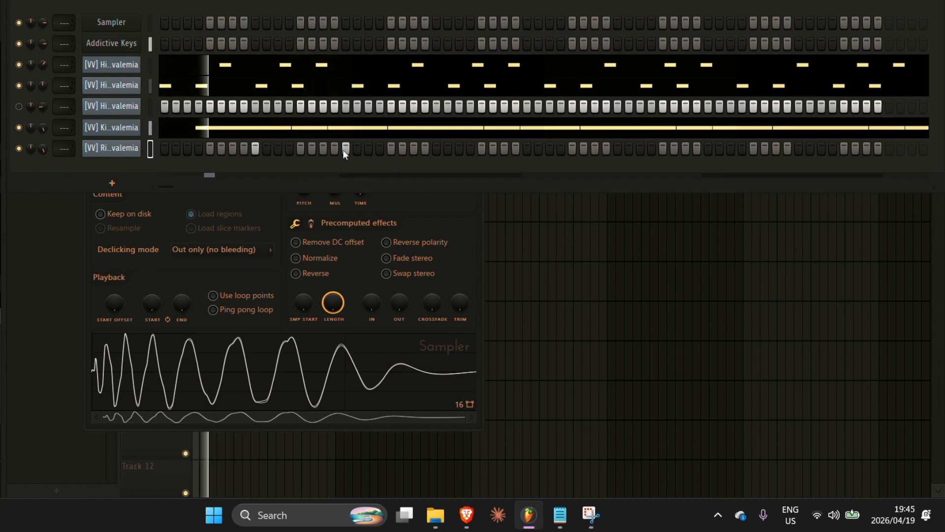
- Reposition the rim hits to steps 8 and 16 of bar 1 in the piano roll and select all notes
right_click(140, 147)
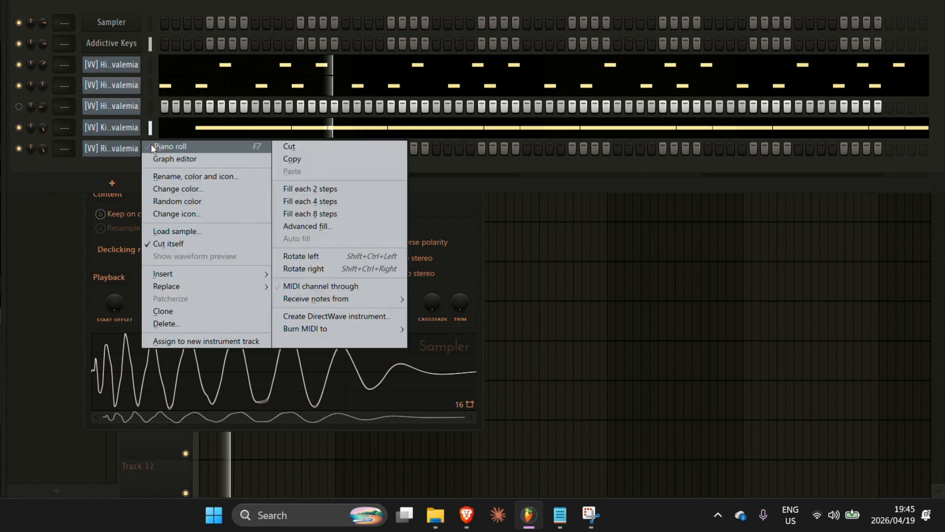
click(152, 145)
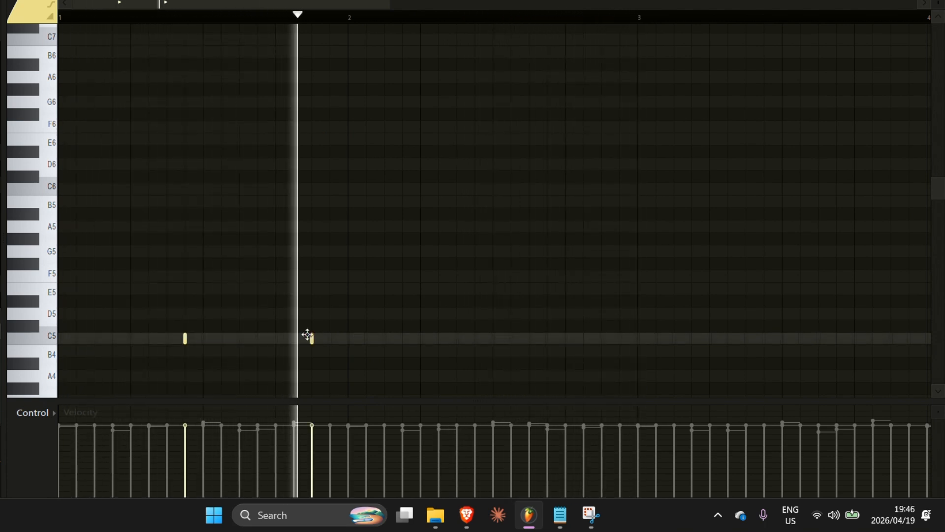
click(329, 339)
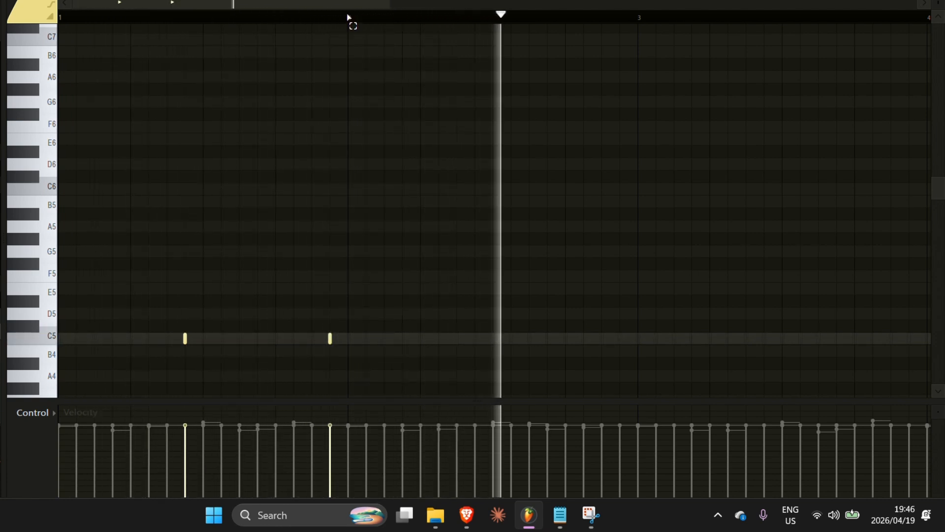
key(ctrl+a)
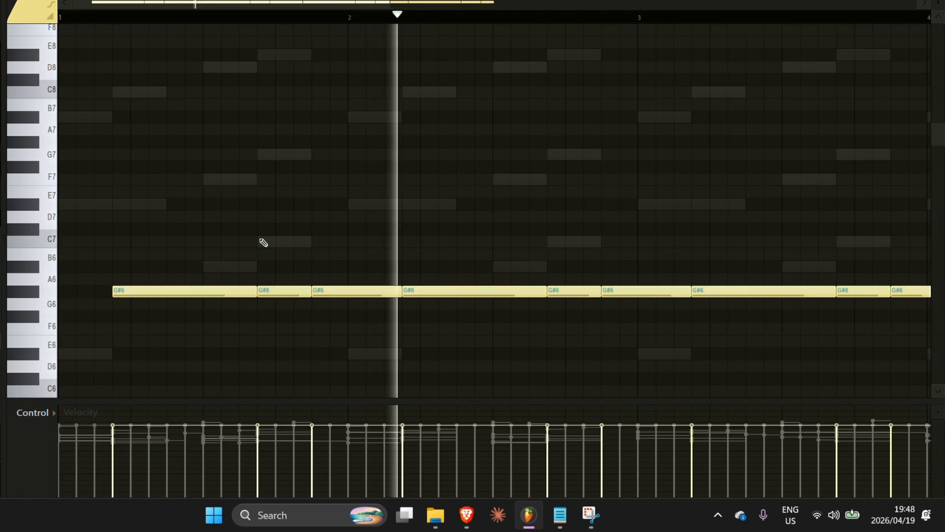
- Raise the second and third G#6 notes of the 808 line, starting in bar 1, to C7
scroll(262, 241, down, 5)
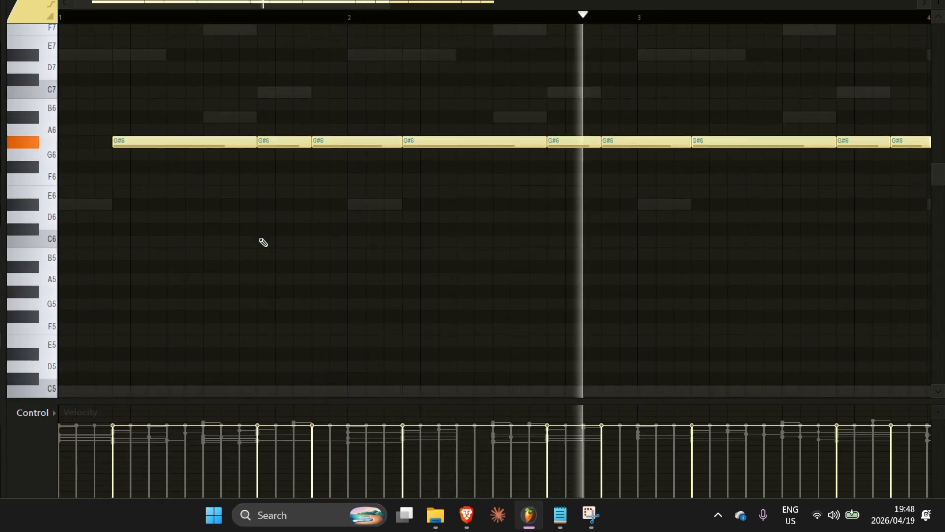
drag(281, 158, 316, 141)
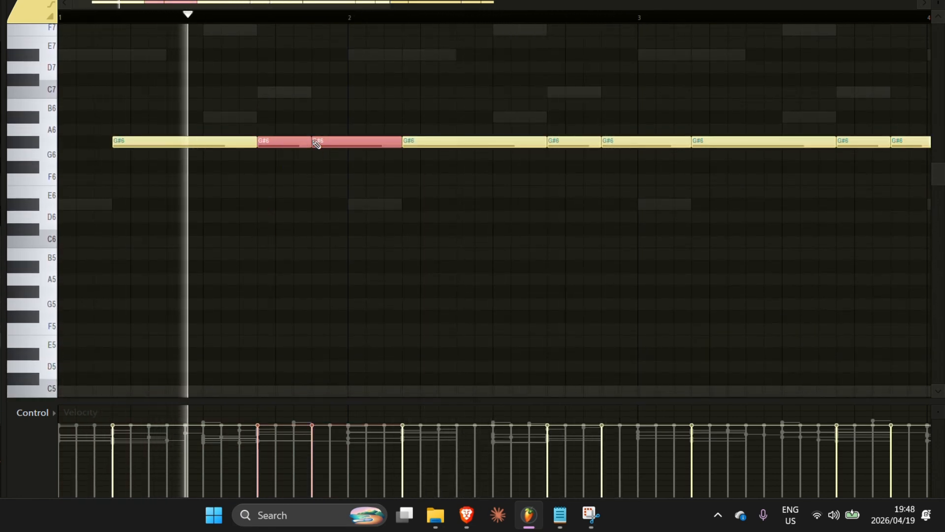
key(Up)
key(Up)
key(Up)
key(Up)
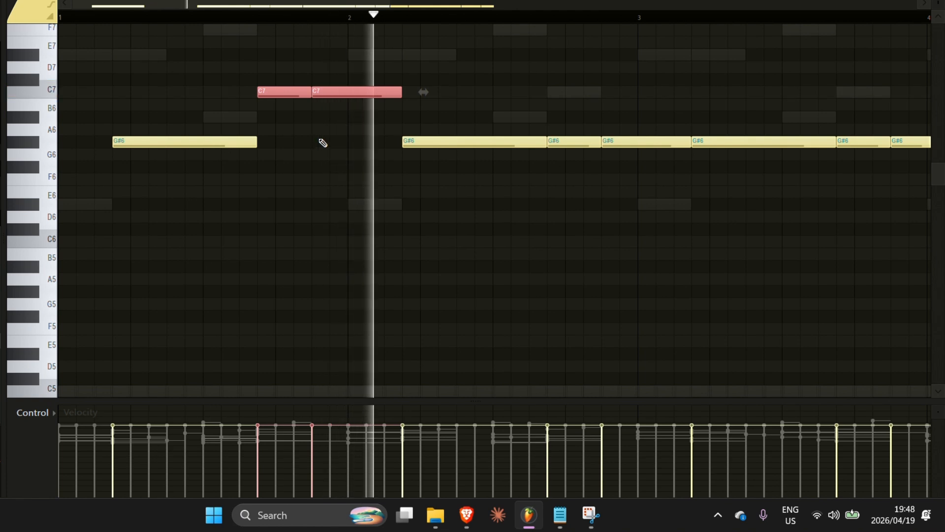
click(581, 141)
key(ctrl+z)
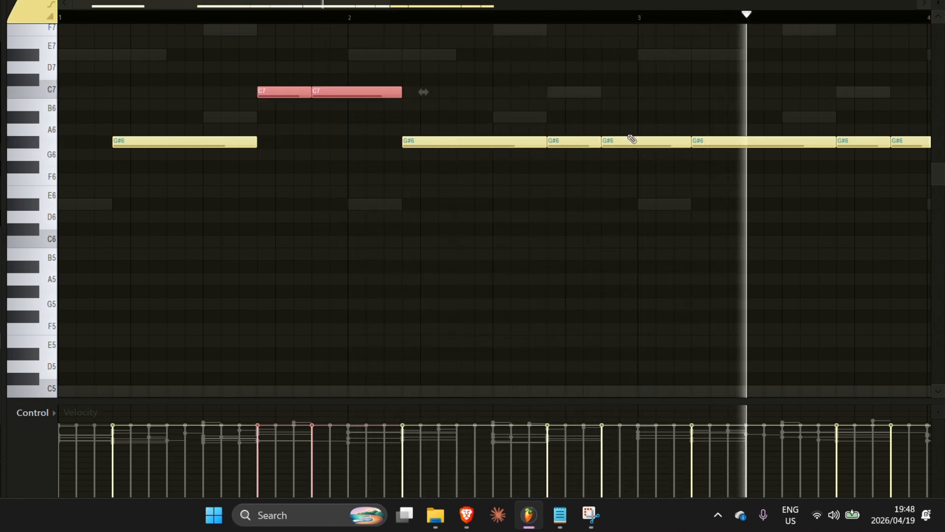
- Raise the last two G#6 notes starting in each of bars 2, 3 and 4 by four semitones
drag(589, 159, 635, 136)
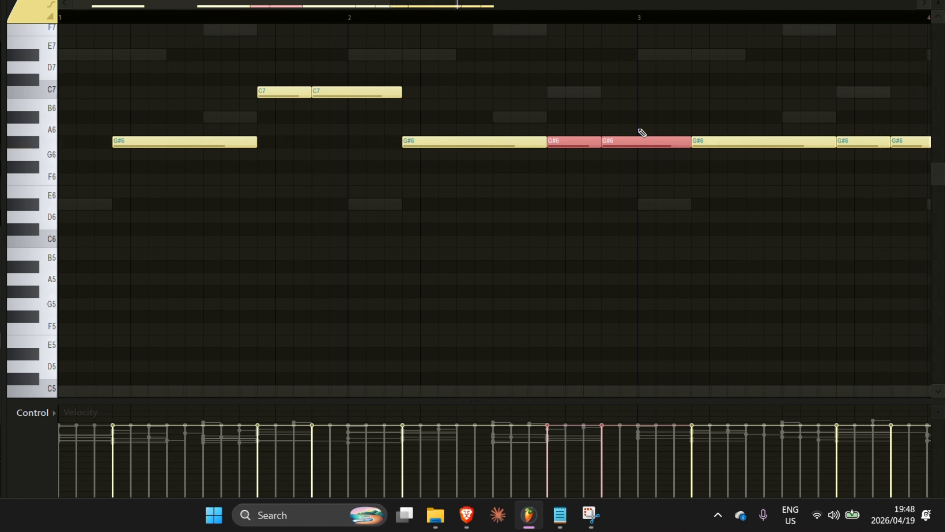
key(ctrl+Up)
key(ctrl+Down)
key(shift+Up)
key(shift+Up)
key(shift+Up)
key(shift+Up)
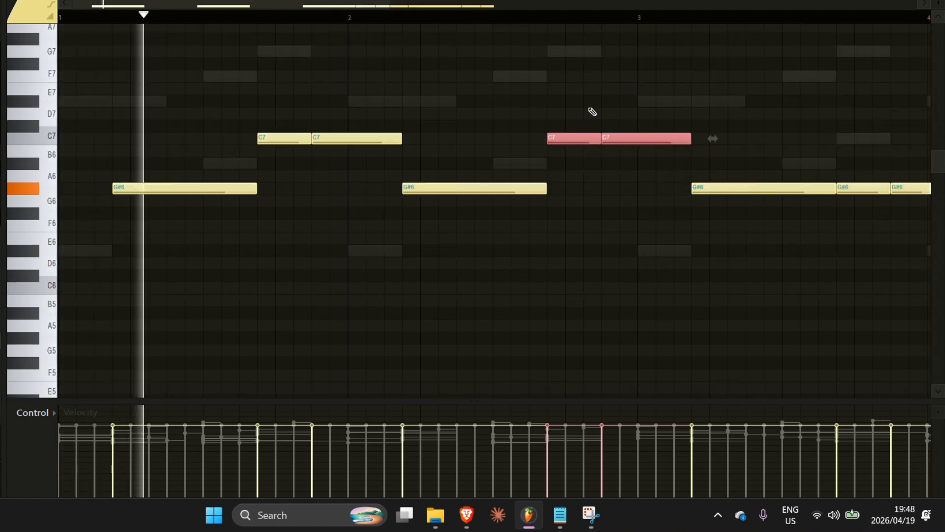
drag(390, 3, 685, 64)
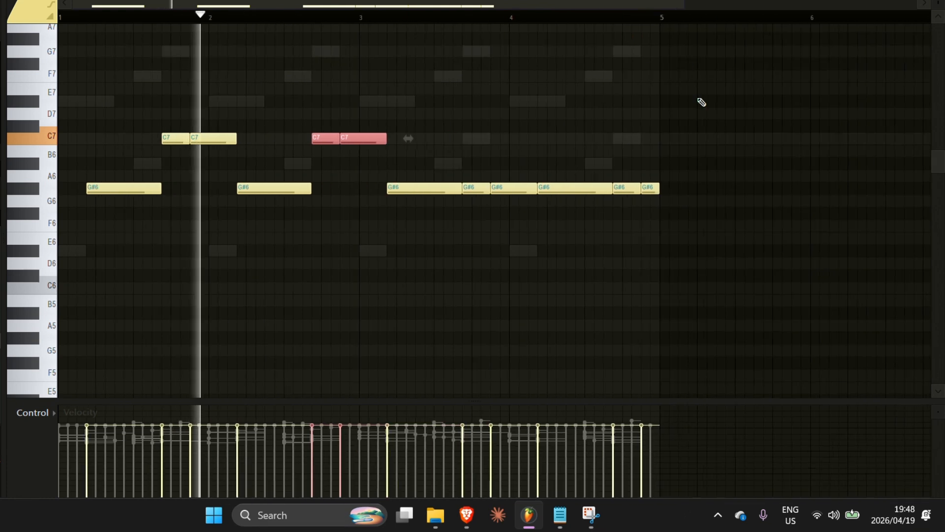
click(635, 153)
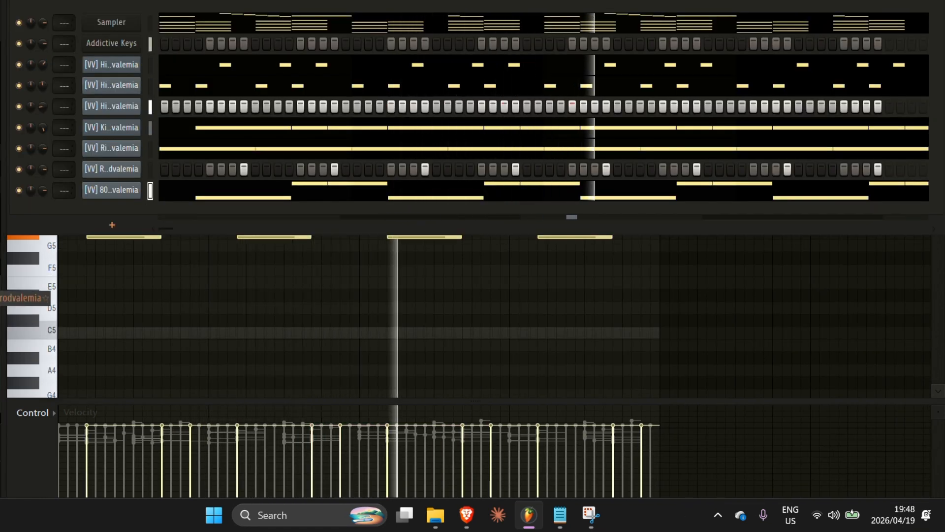
- Replace the kick channel's sample with another one from the browser and select the Addictive Keys channel
drag(3, 297, 122, 128)
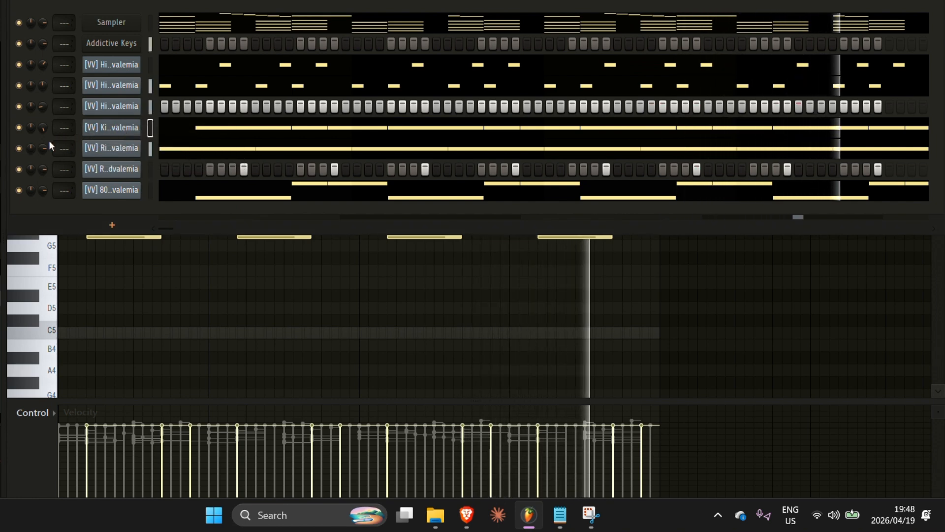
click(150, 42)
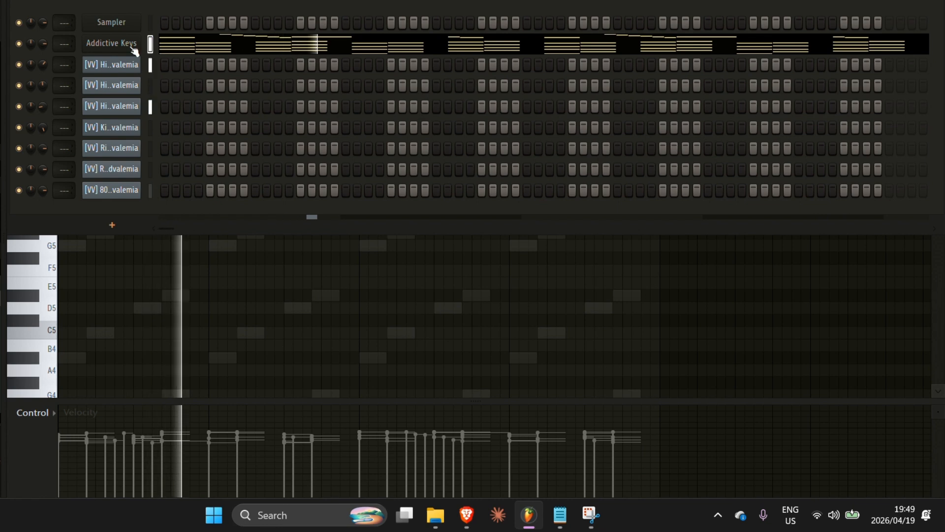
- Open the Addictive Keys preset browser and audition the Studio Grand - Ping Pong Mallet and Modern Upright - Wide Stereo presets with the pattern
click(131, 46)
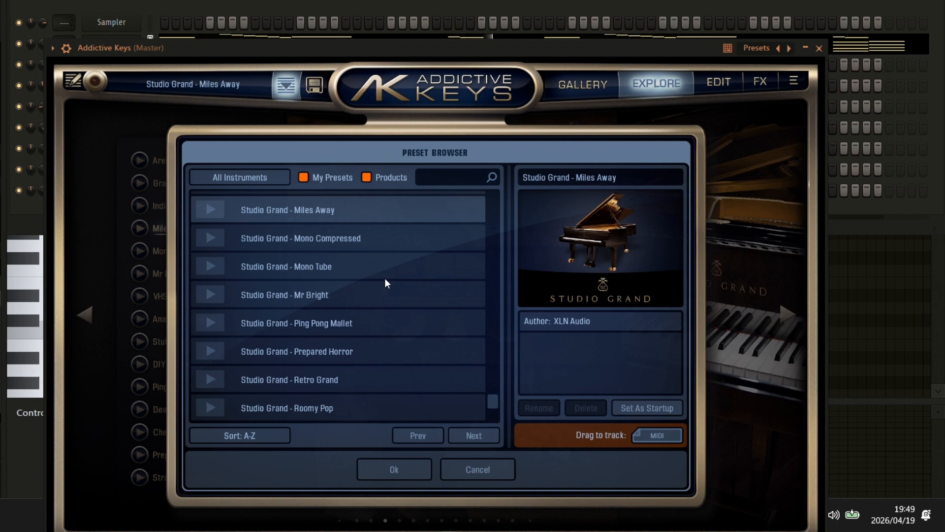
click(347, 328)
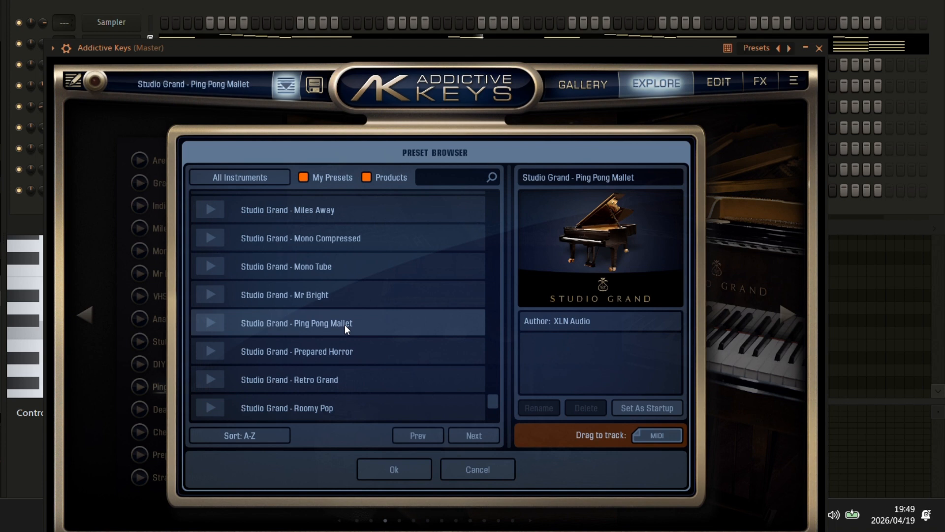
scroll(377, 275, up, 5)
click(377, 275)
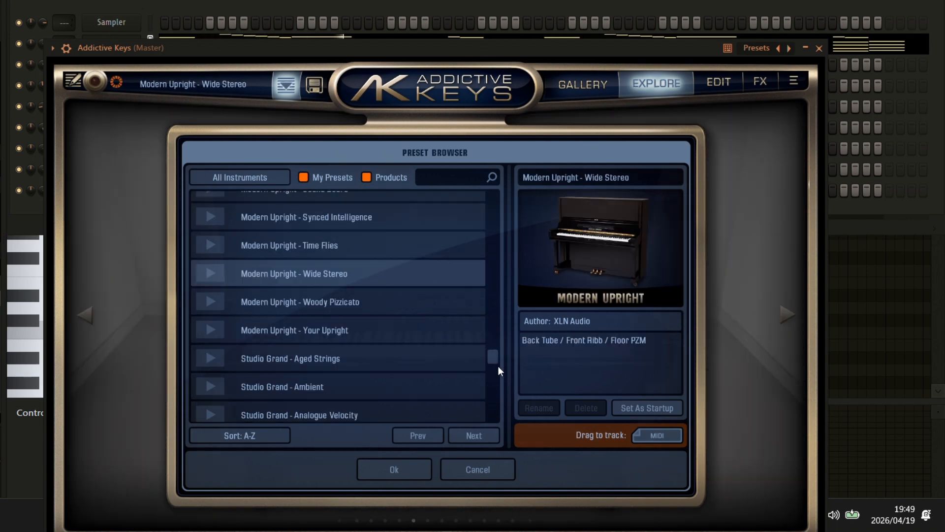
- Audition the Mark One presets Lounge, Maple Hill Funk, Lead Fest and Amp Mix on the Addictive Keys part
click(376, 307)
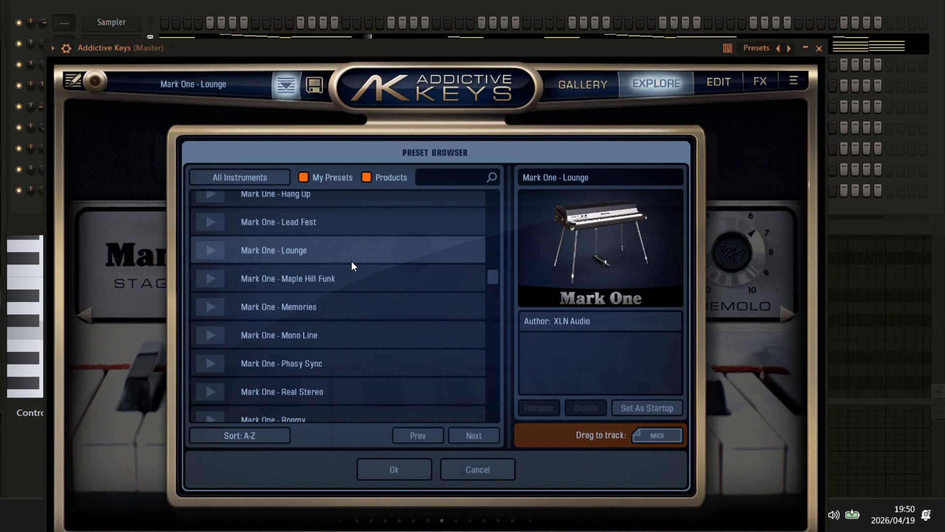
click(469, 438)
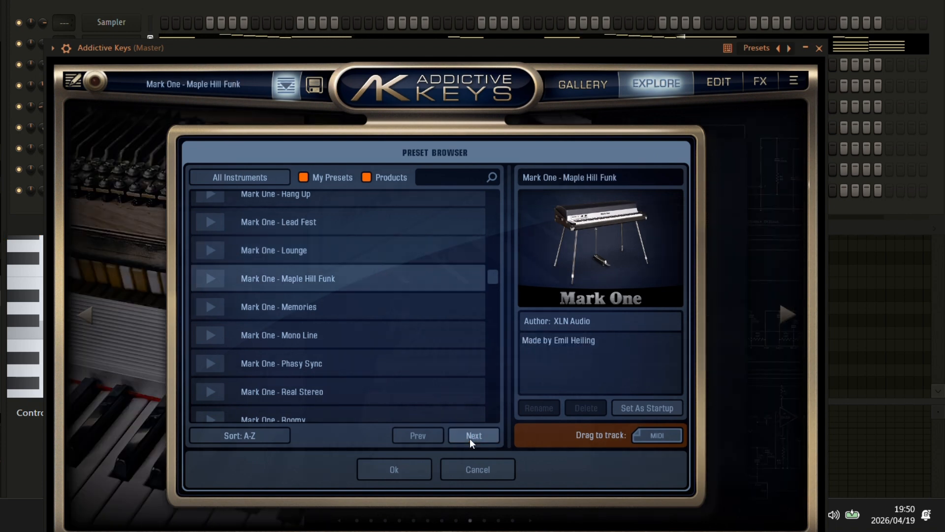
click(412, 227)
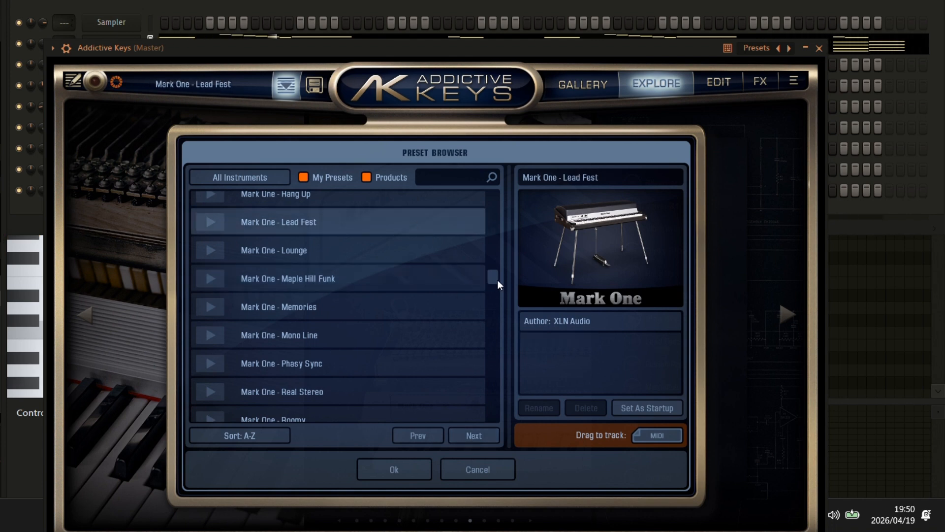
drag(491, 276, 388, 250)
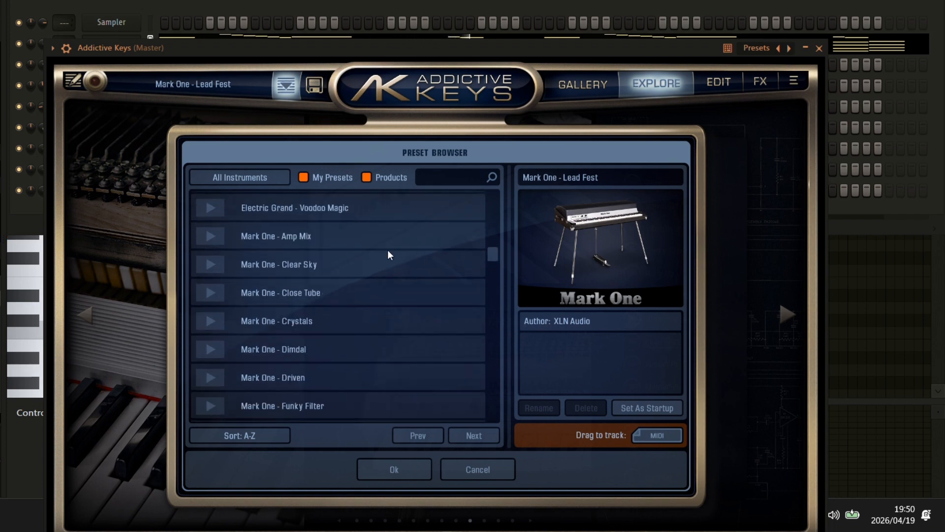
click(358, 238)
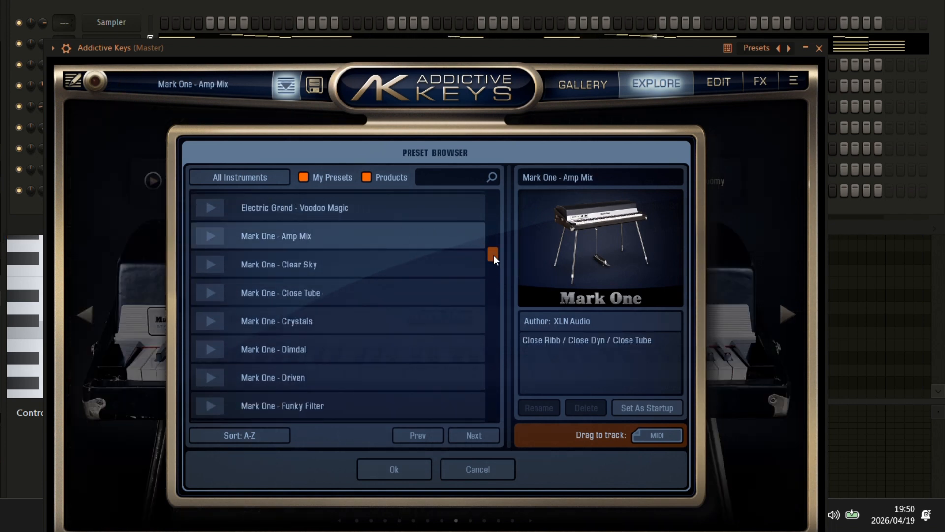
- Try the Electric Grand presets POP-80 and Ambient Run, and load Electric Grand - Arp One for the keys part
drag(493, 255, 496, 239)
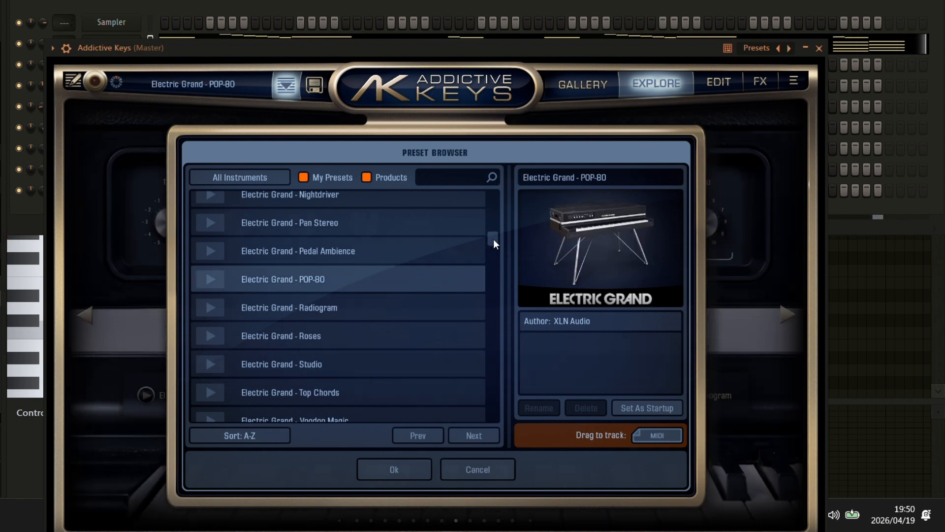
drag(494, 238, 495, 202)
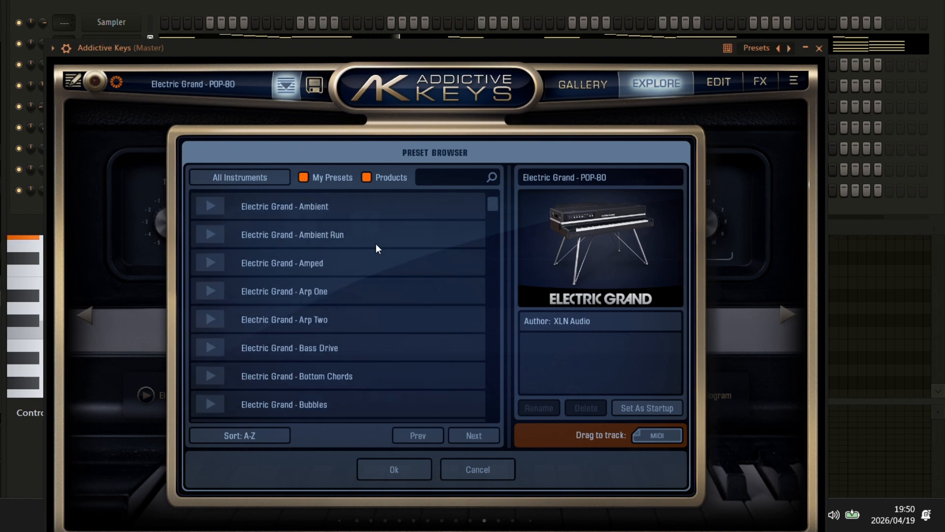
click(431, 235)
click(340, 284)
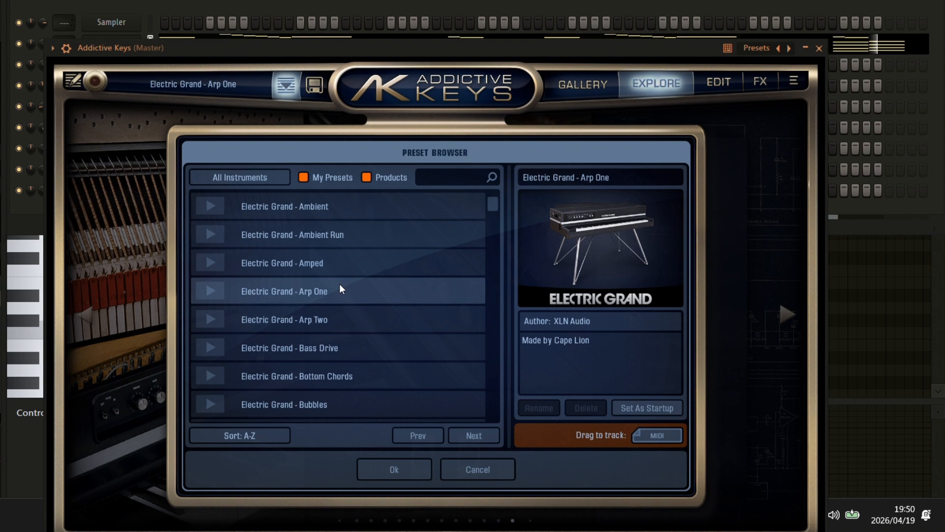
- Save the project in a new project folder
key(ctrl+s)
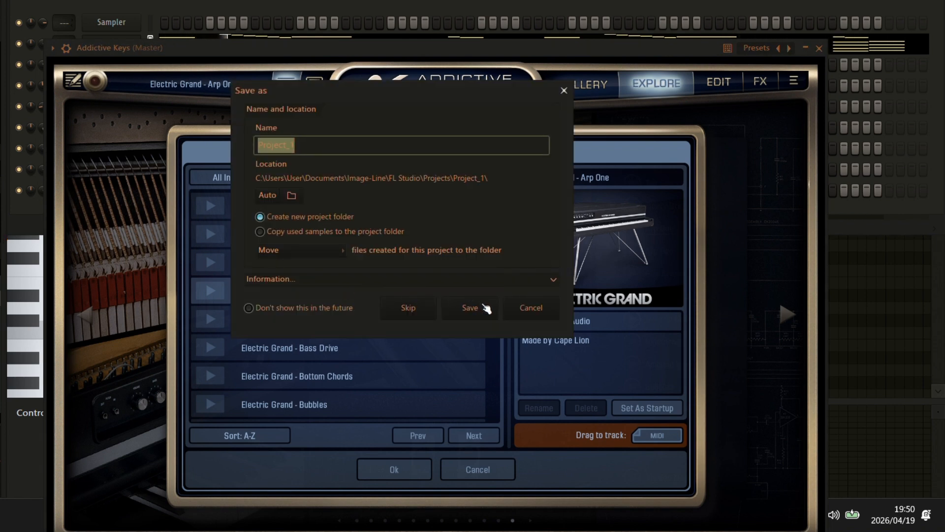